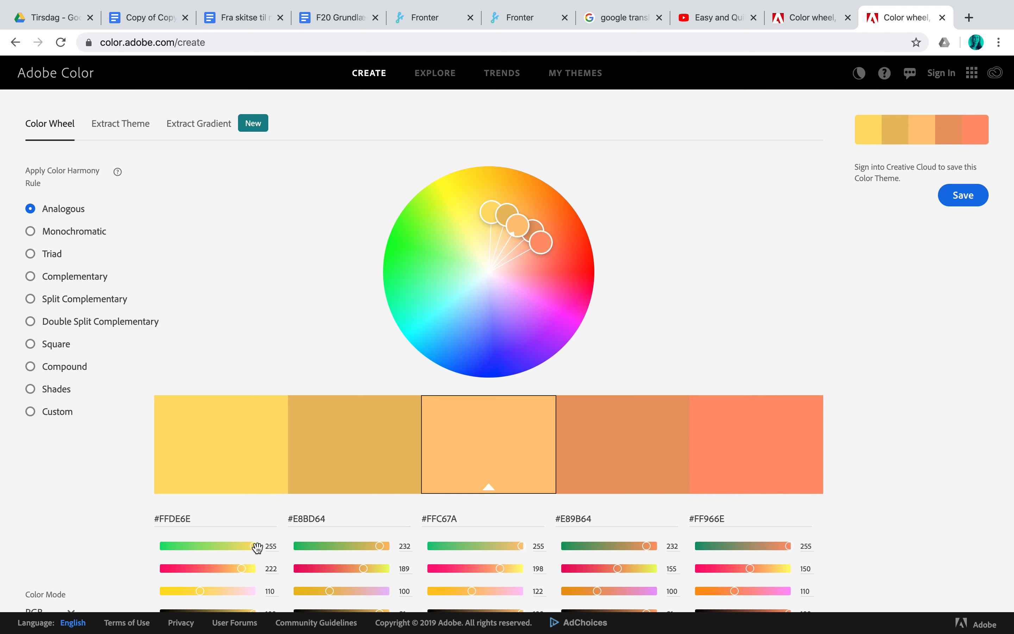
- Preview the Monochromatic harmony rule, return to Analogous, and spread the outermost color marker to purple on the wheel
scroll(255, 480, "down", 1)
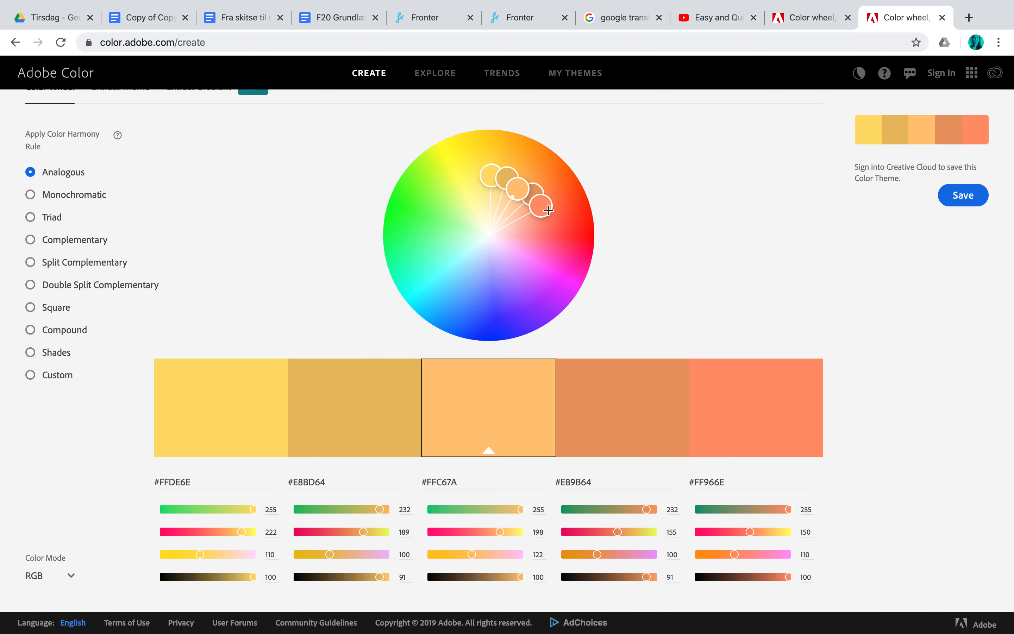
left_click(42, 198)
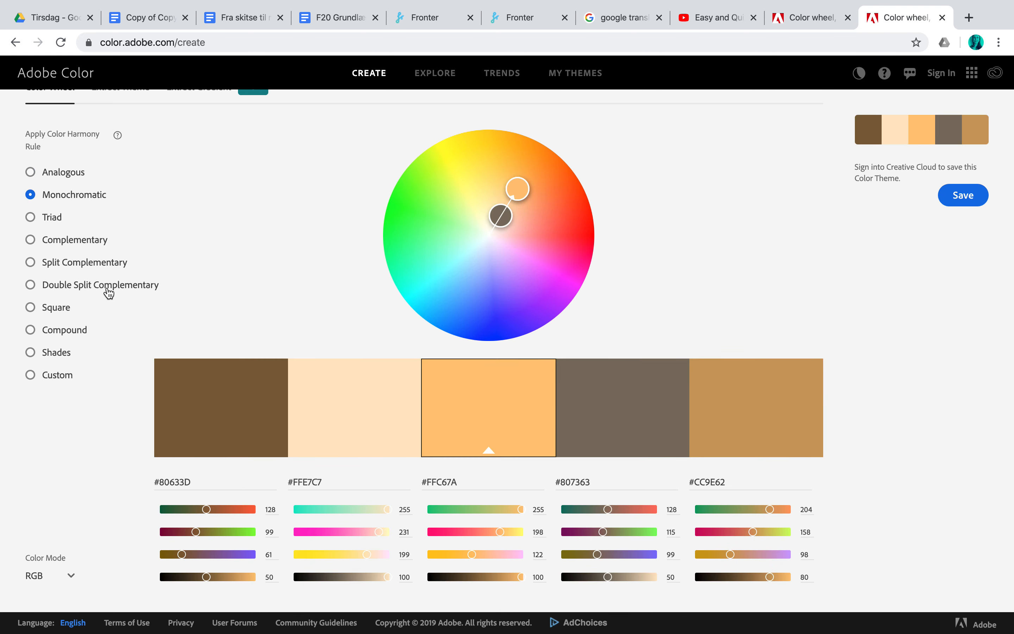
left_click(63, 172)
mouse_move(540, 205)
left_mouse_down()
mouse_move(543, 252)
mouse_move(519, 291)
mouse_move(543, 224)
mouse_move(543, 281)
mouse_move(527, 290)
left_mouse_up()
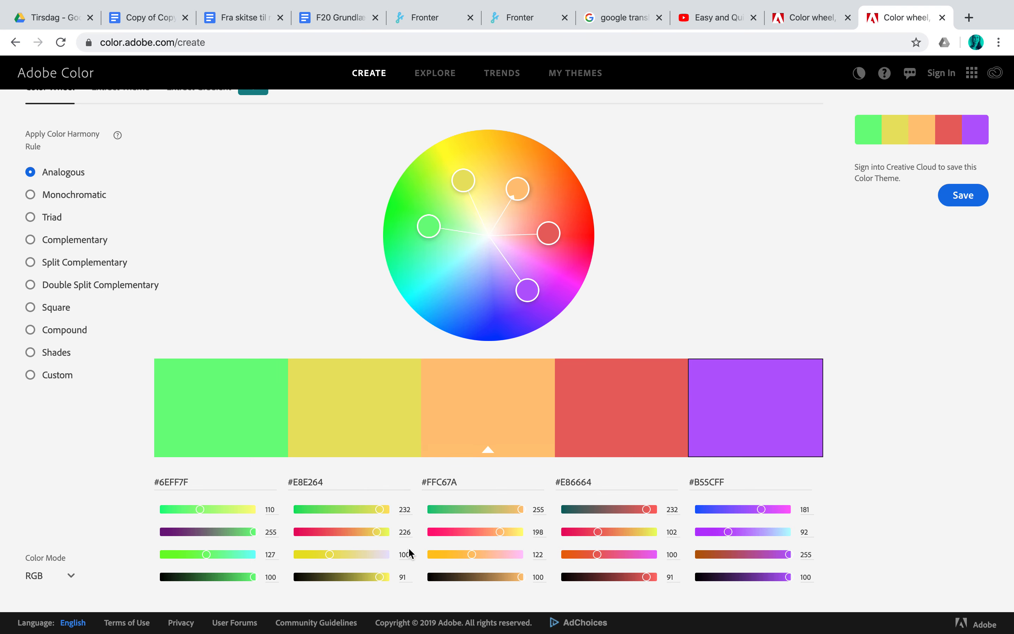
- Compare the palette's color values in the CMYK and LAB color modes, ending with the mode set to RGB
scroll(390, 537, "down", 2)
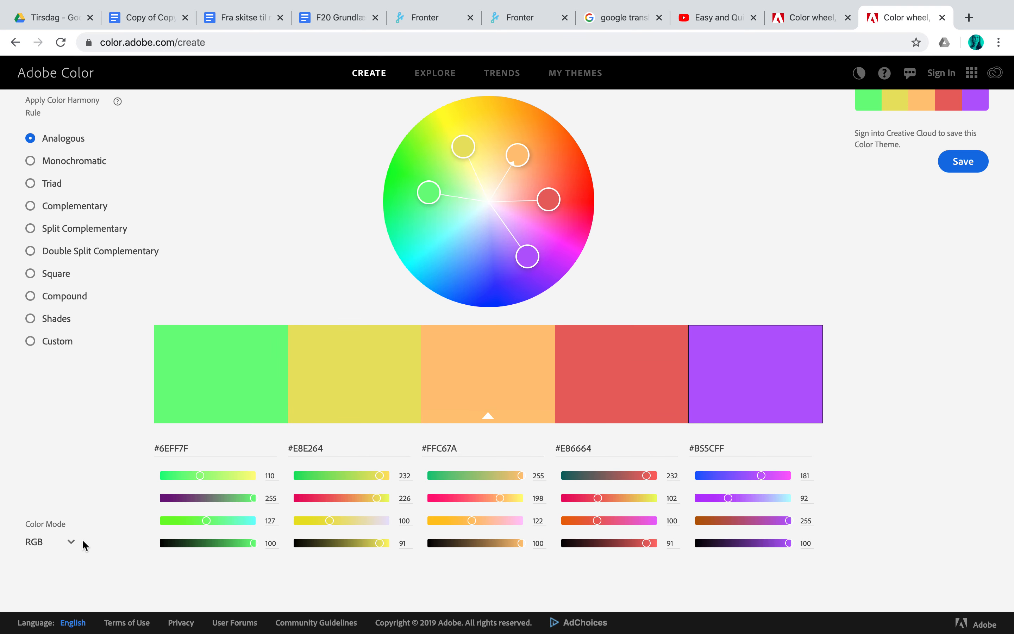
left_click(69, 542)
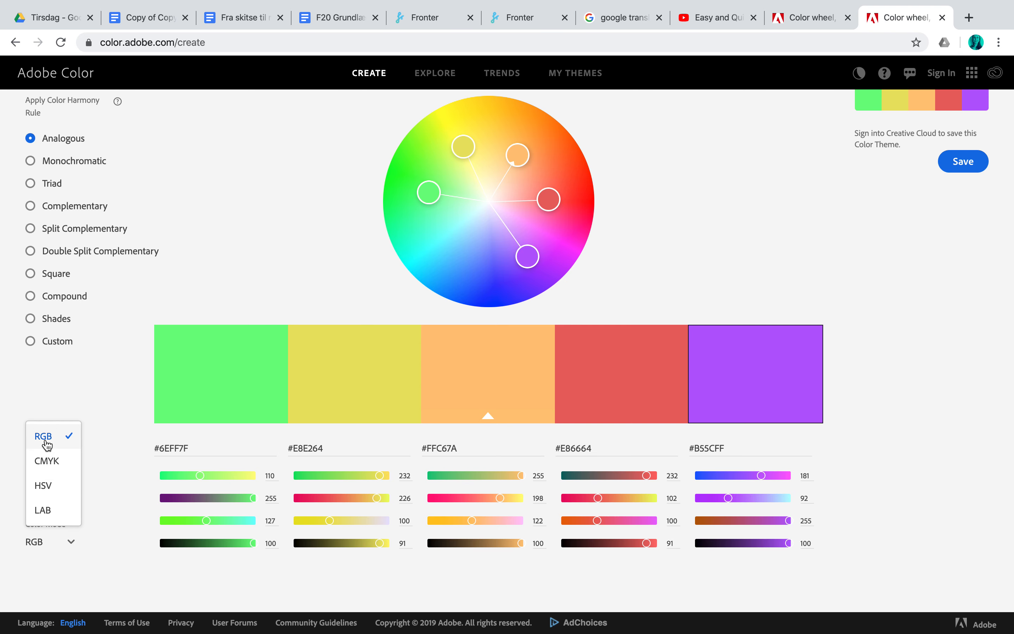
left_click(47, 444)
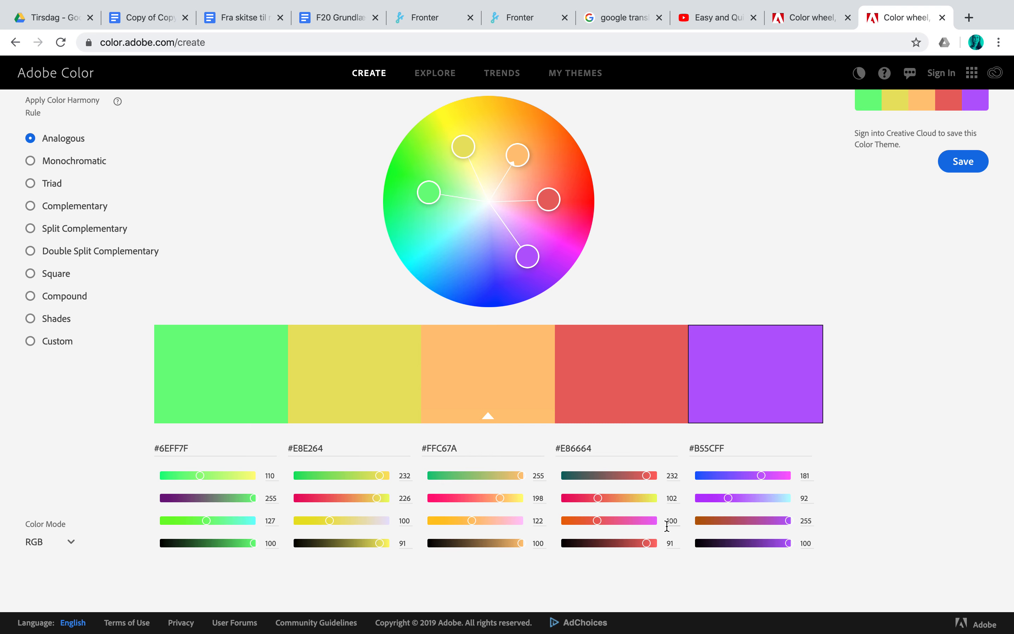
left_click(70, 542)
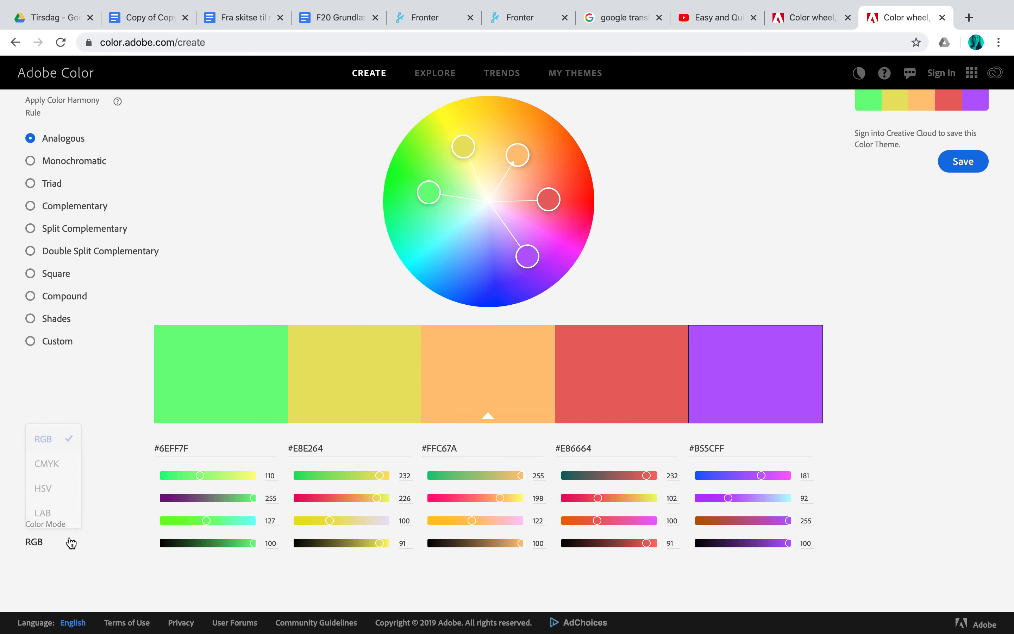
left_click(55, 462)
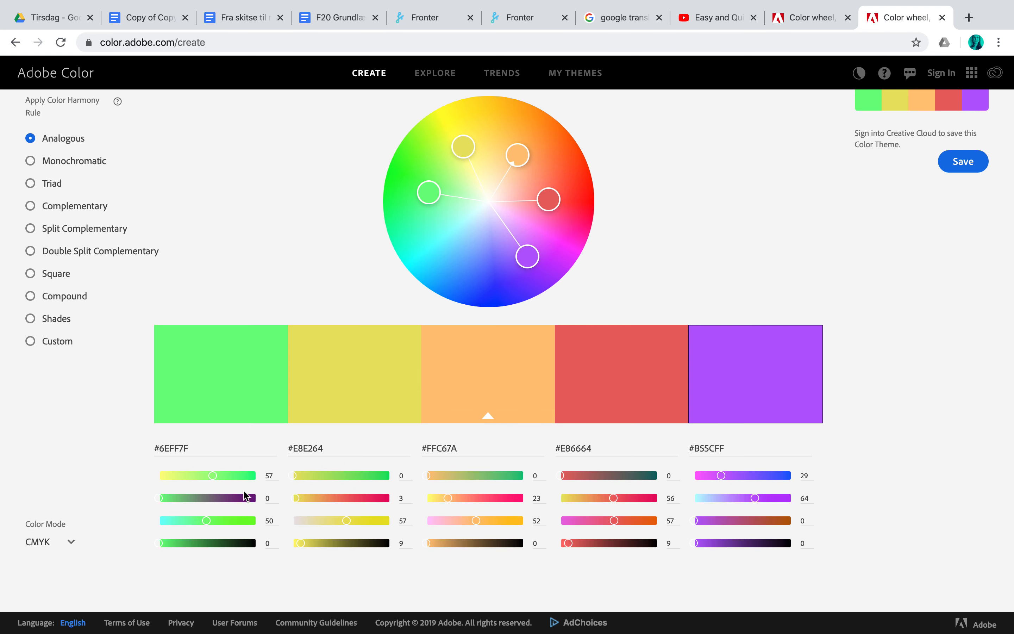
left_click(70, 542)
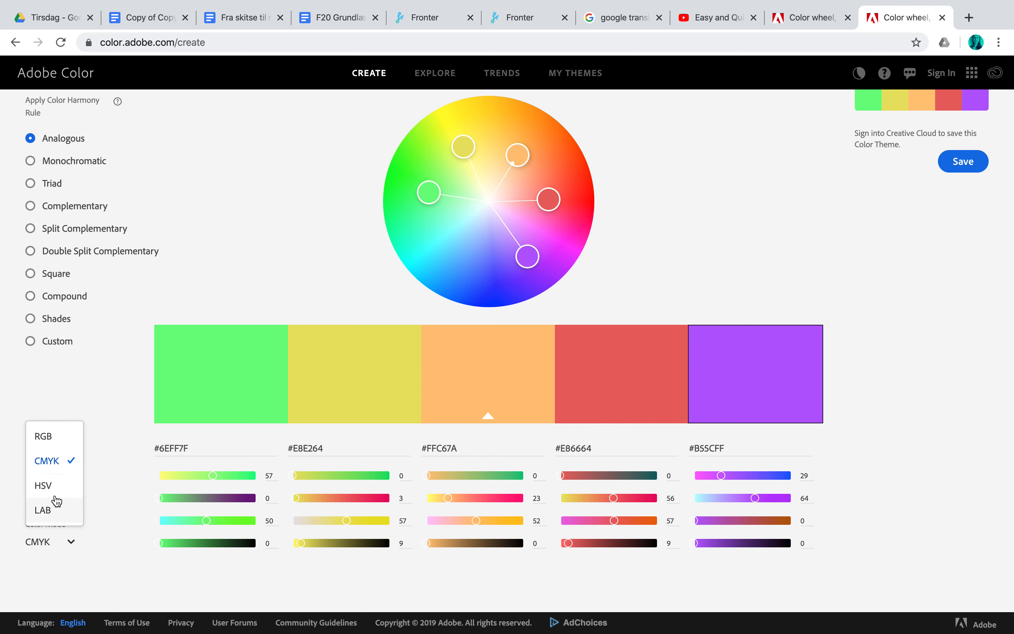
left_click(49, 512)
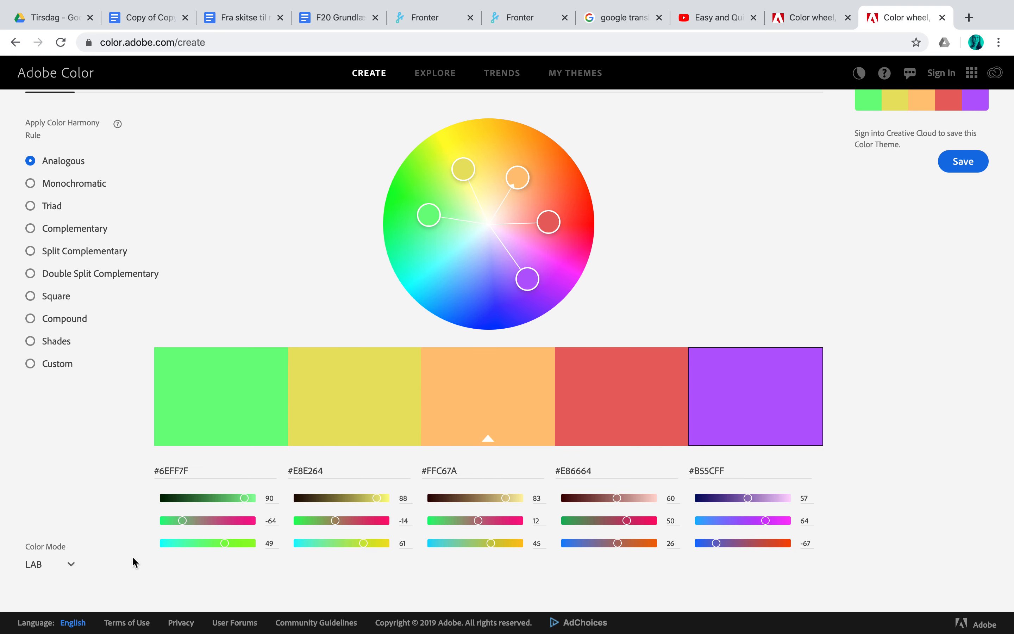
left_click(65, 561)
left_click(53, 459)
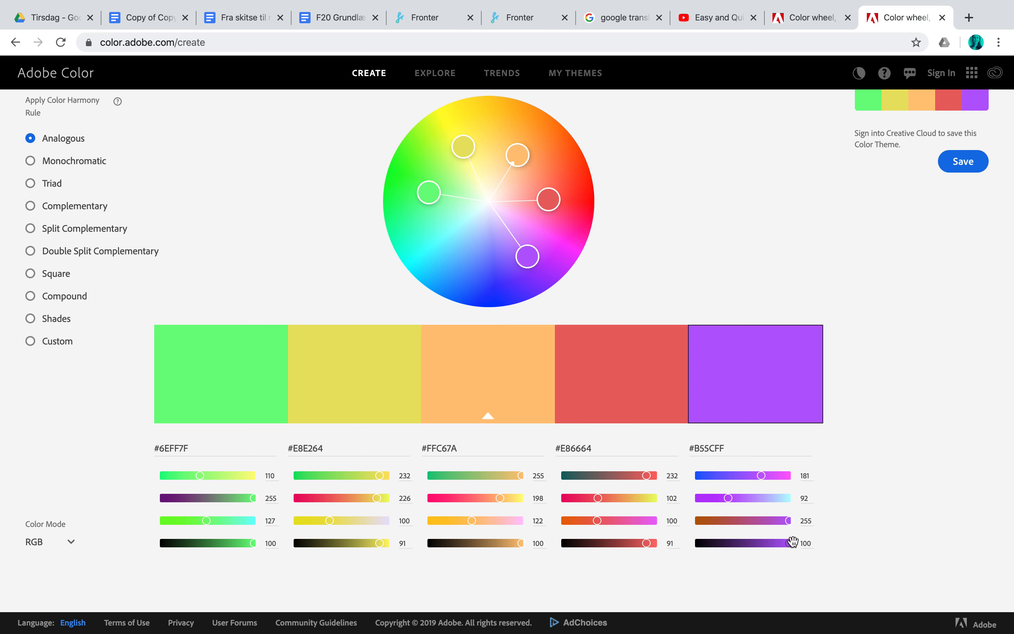
- Select the hex code of the green color in the palette
left_click_drag(202, 451, 144, 452)
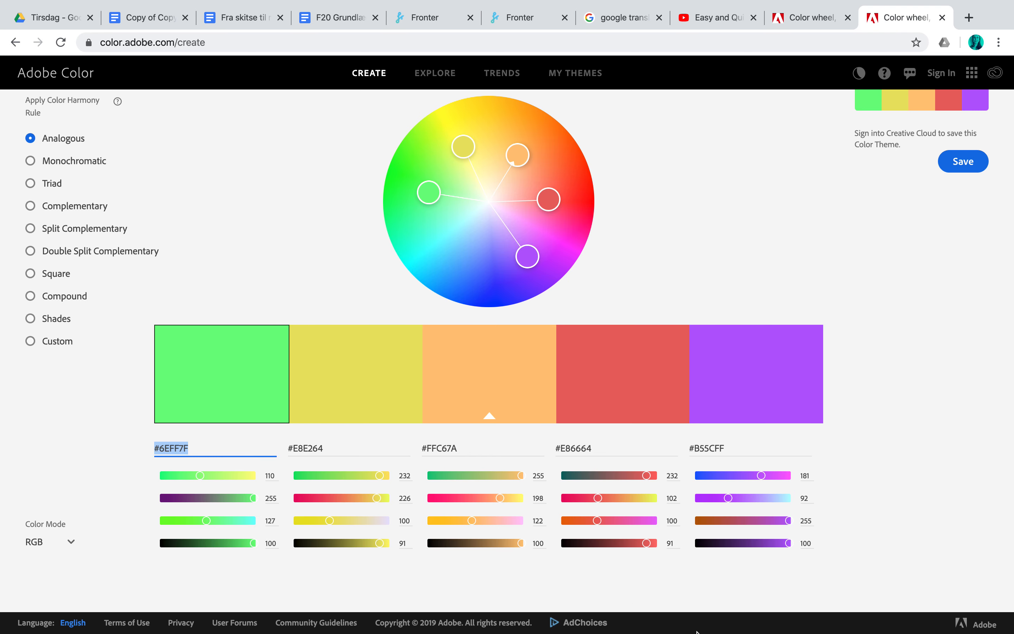
mouse_move(697, 631)
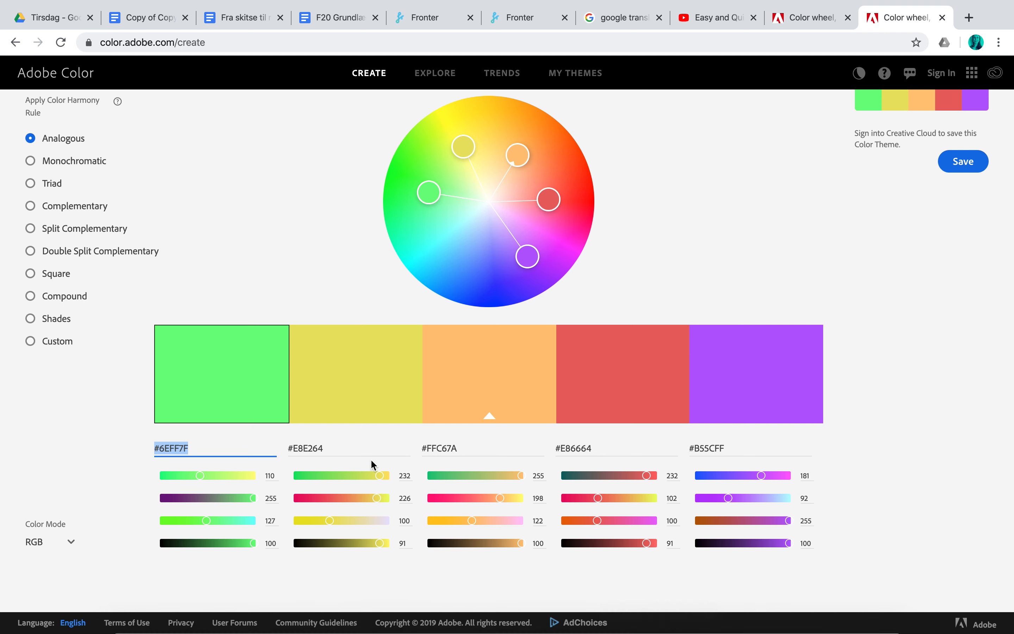
mouse_move(627, 630)
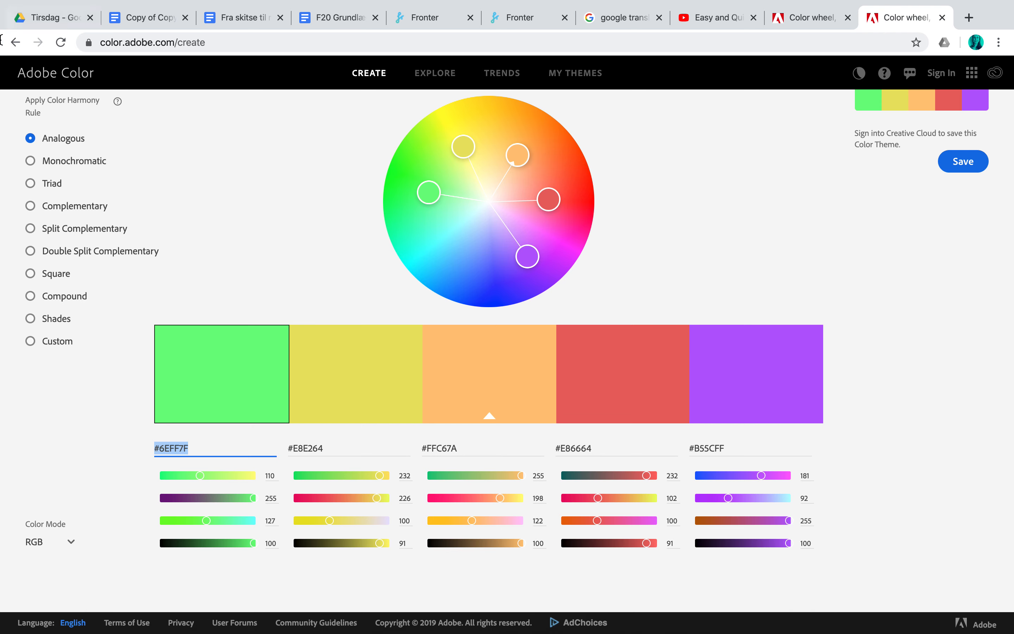
- Close the Adobe Color and YouTube pages and minimize the browser to switch to Illustrator
mouse_move(19, 6)
left_click(943, 19)
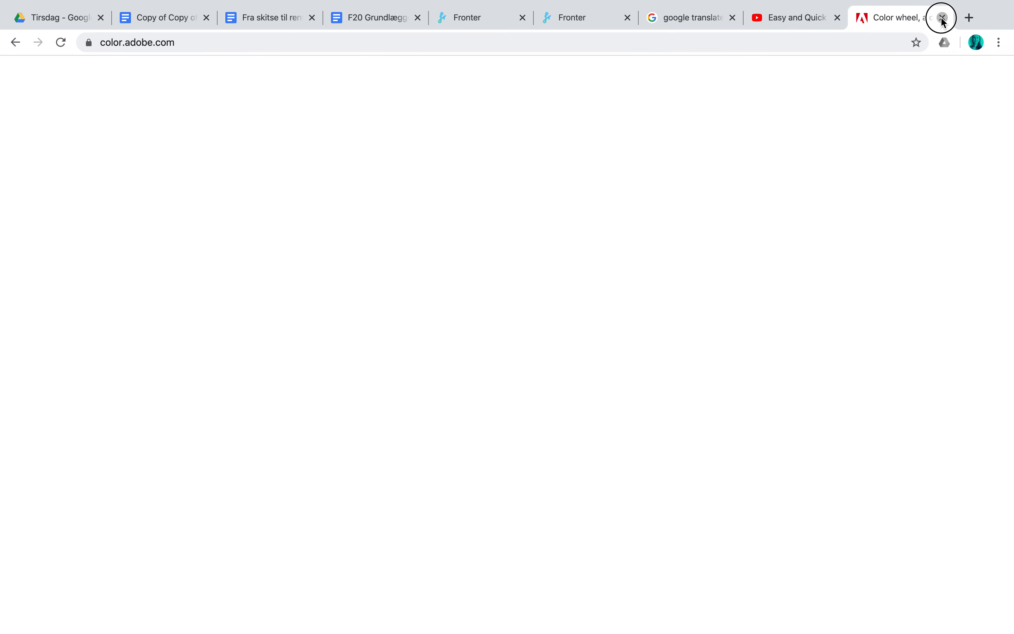
left_click(943, 19)
mouse_move(118, 4)
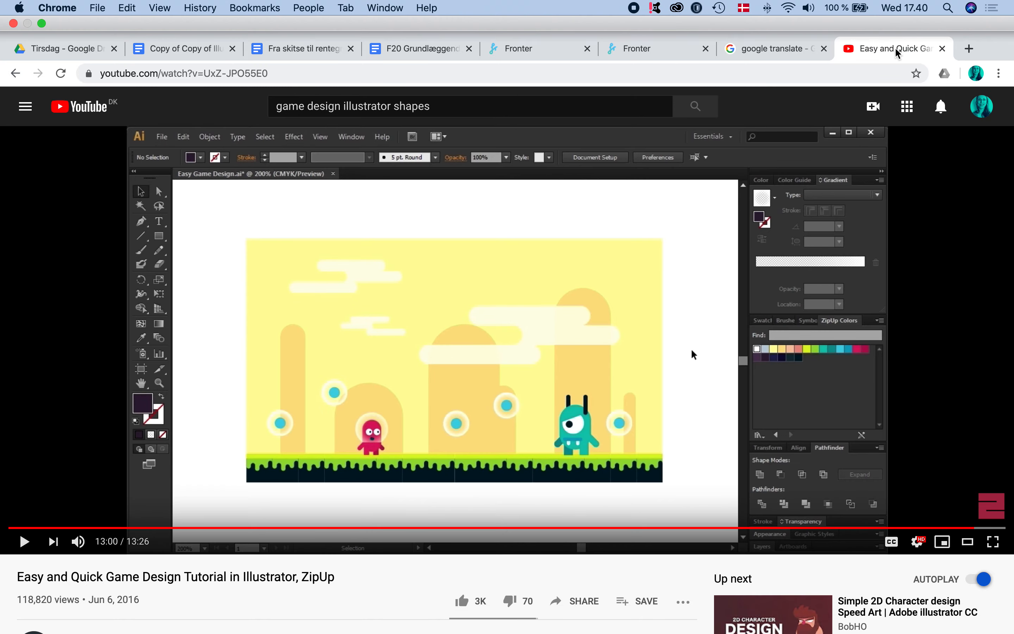
left_click(942, 48)
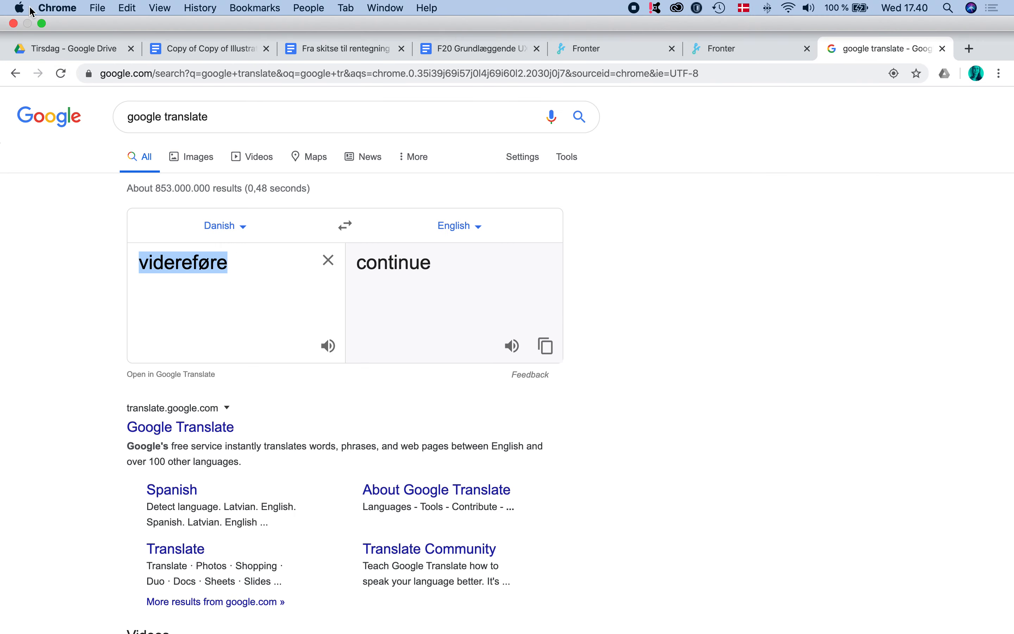
left_click(41, 24)
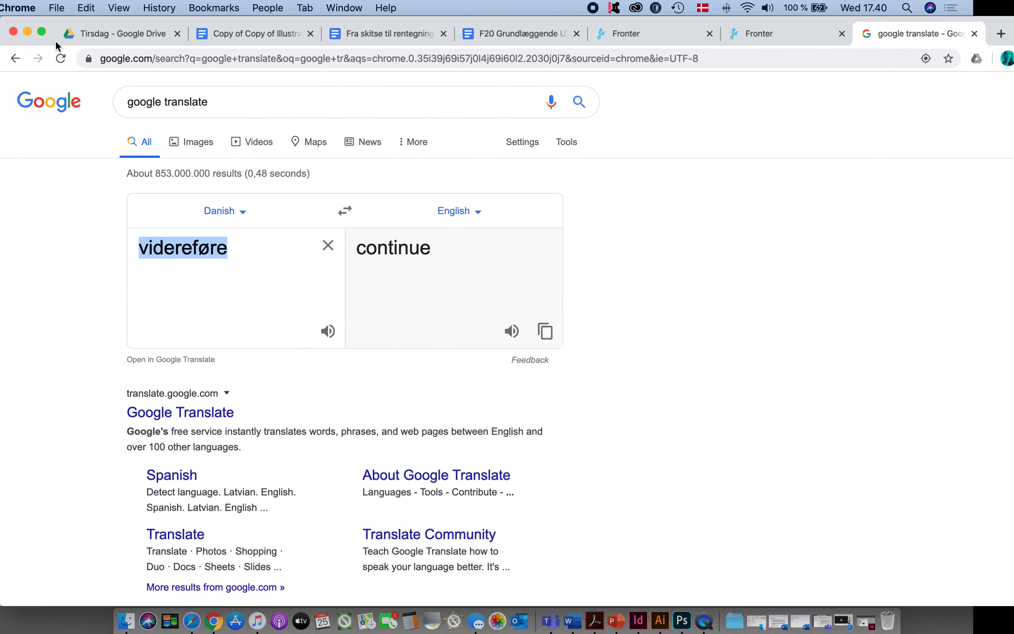
left_click(28, 33)
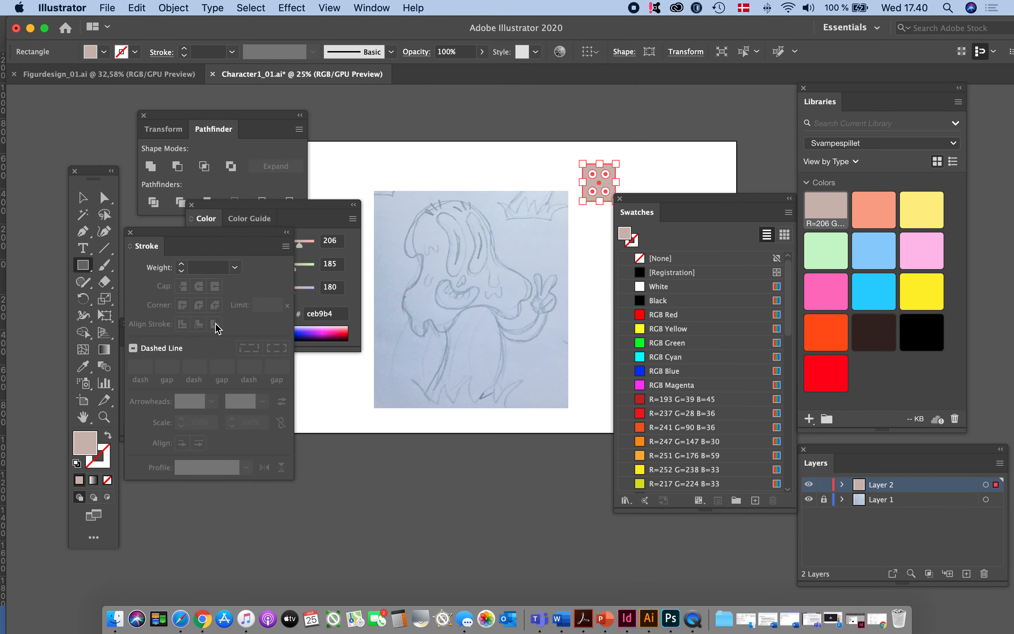
- Bring the Color panel to the front and select the hex code of the beige rectangle's fill
left_click(306, 218)
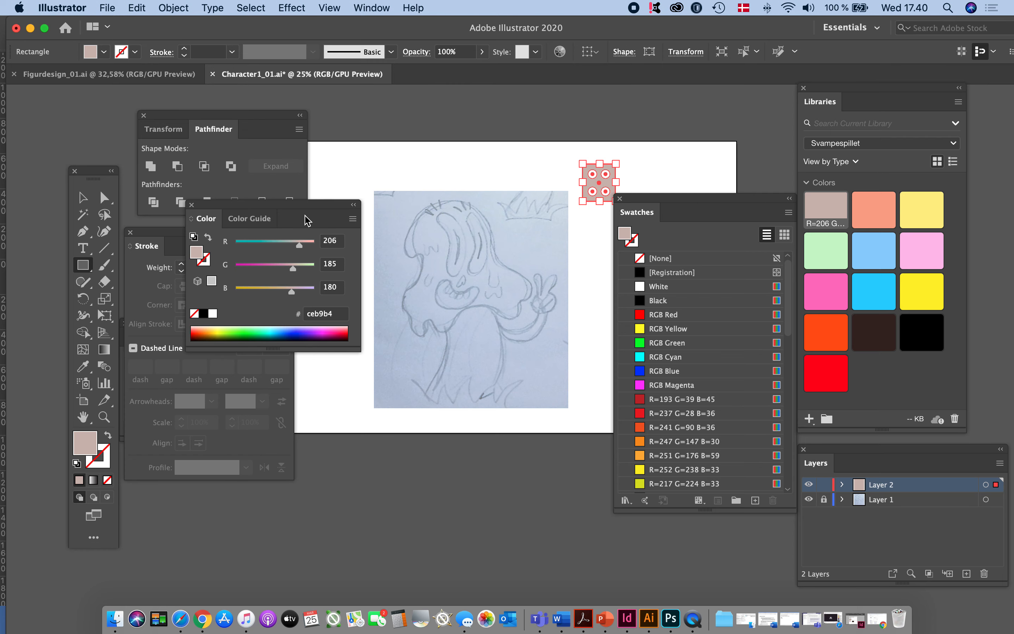
left_click(339, 315)
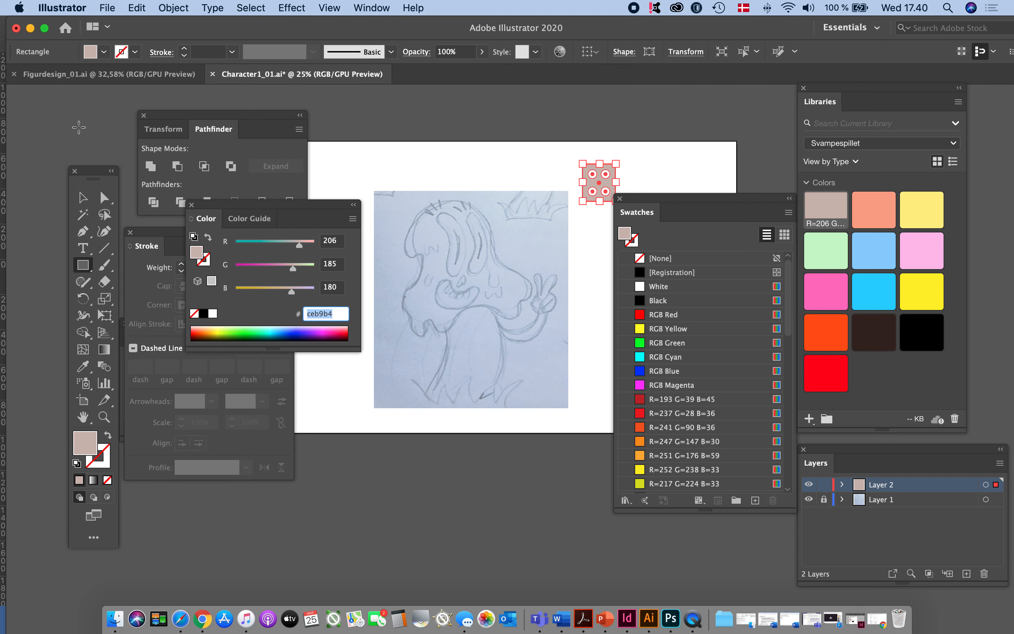
left_click(77, 189)
- Deselect the rectangle, then collapse the Swatches panel and place it below the artboard
left_click(723, 187)
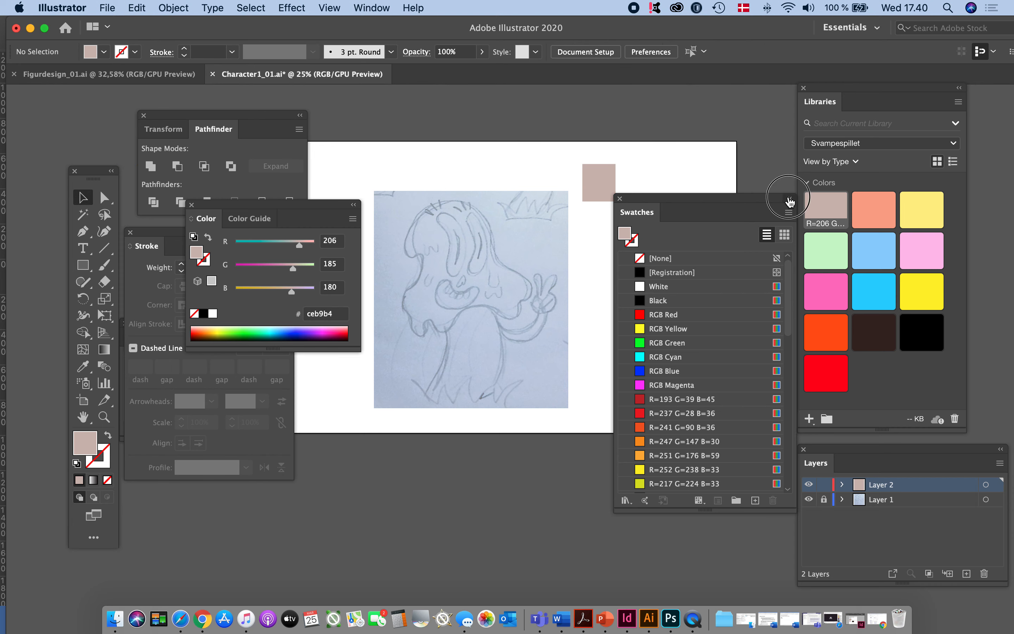
left_click(789, 202)
left_click_drag(645, 199, 682, 492)
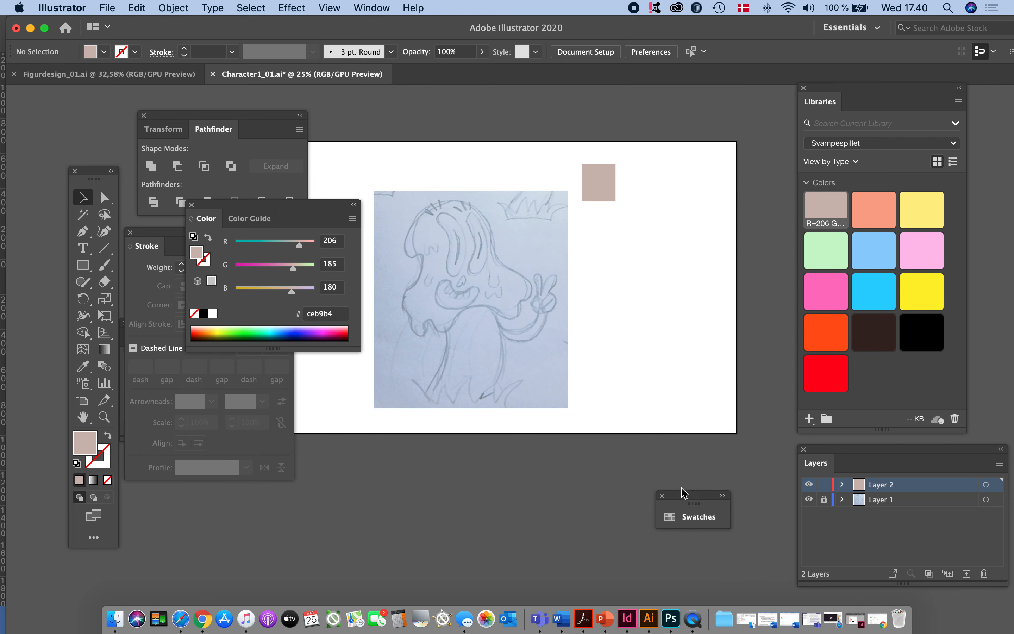
- Duplicate the beige rectangle horizontally beside the original
left_click(604, 195)
left_click_drag(602, 191, 628, 185)
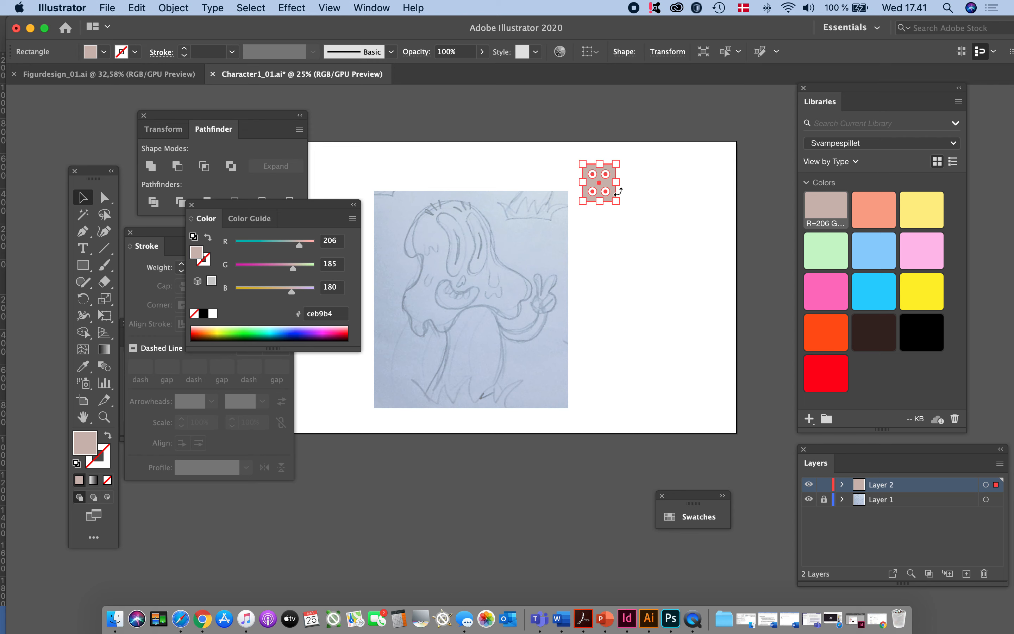
left_click(636, 190)
left_click(601, 190)
left_click_drag(598, 189, 639, 187)
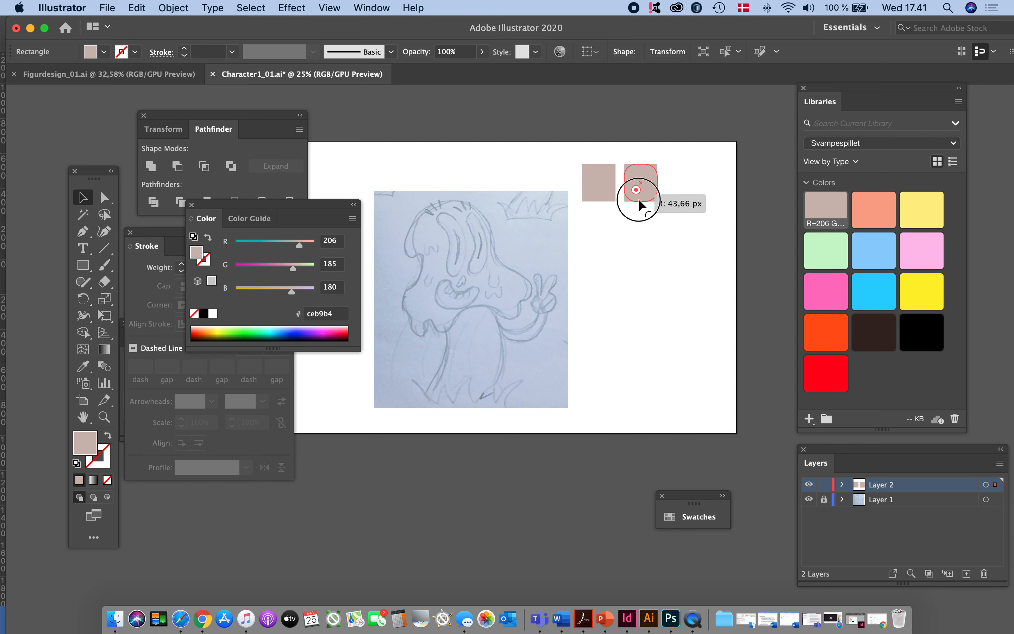
- Duplicate the beige rectangles into a grid of three columns and two rows beside the sketch
left_click(642, 214, "super")
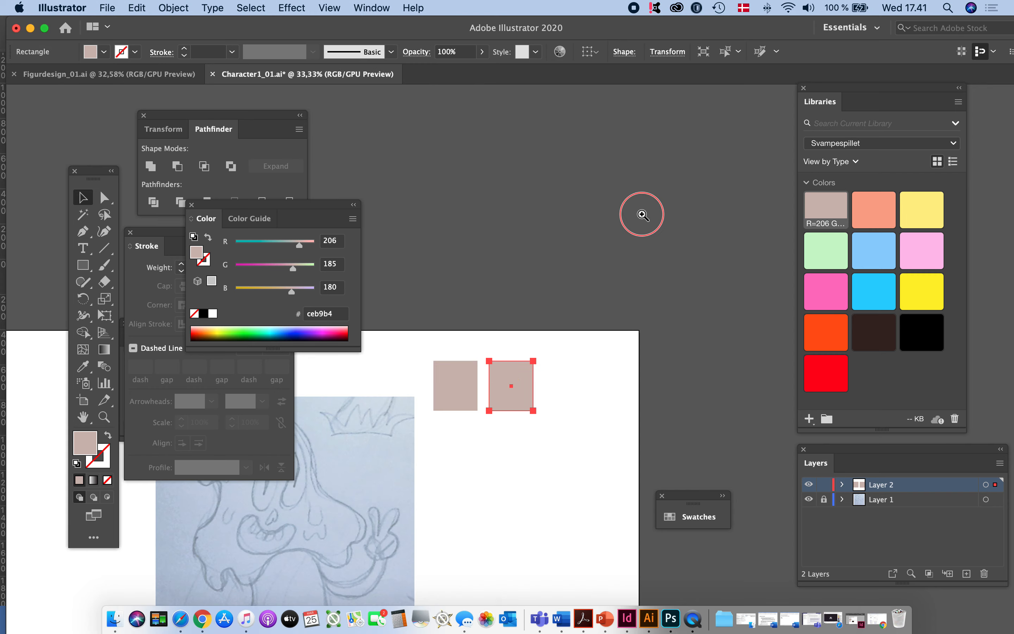
left_click(642, 214, "super")
left_click_drag(542, 479, 692, 95)
left_click_drag(486, 596, 625, 424)
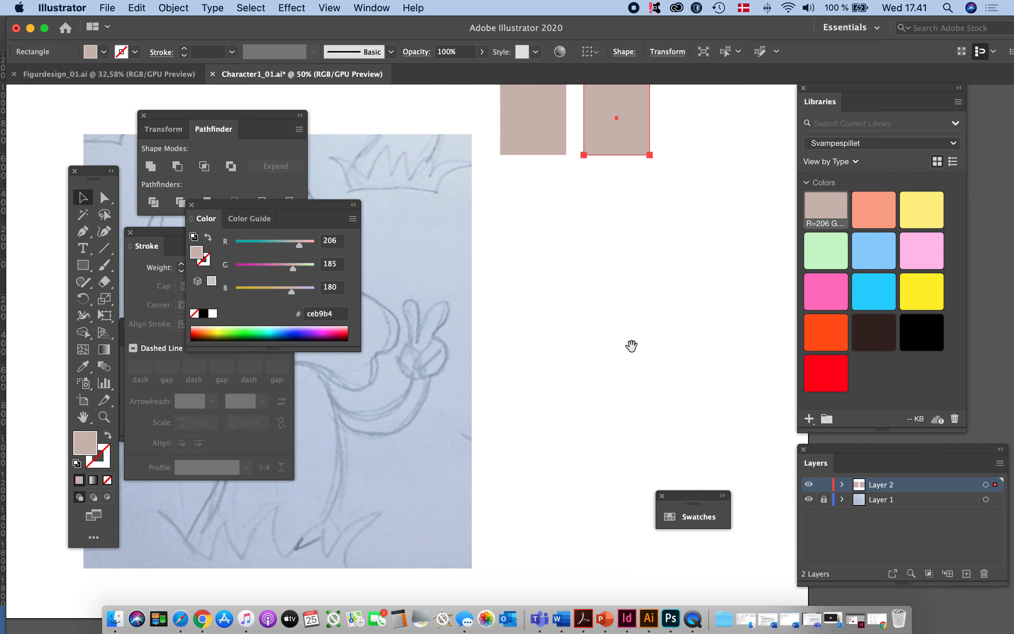
left_click_drag(625, 145, 713, 243)
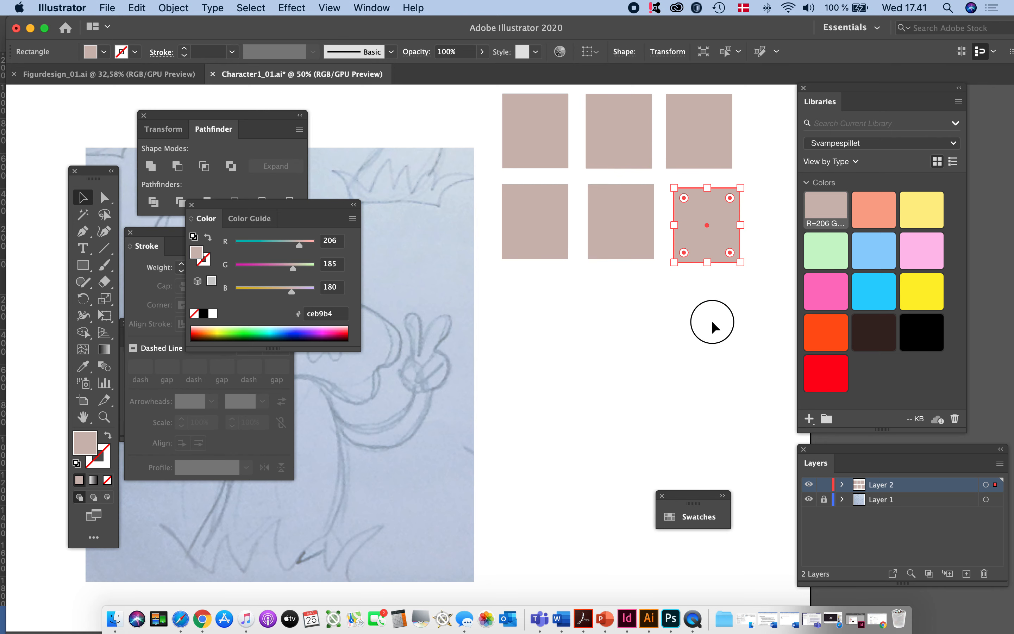
- Duplicate all six rectangles together below the originals, extending the grid to four rows
left_click(732, 311)
left_click_drag(732, 307, 500, 138)
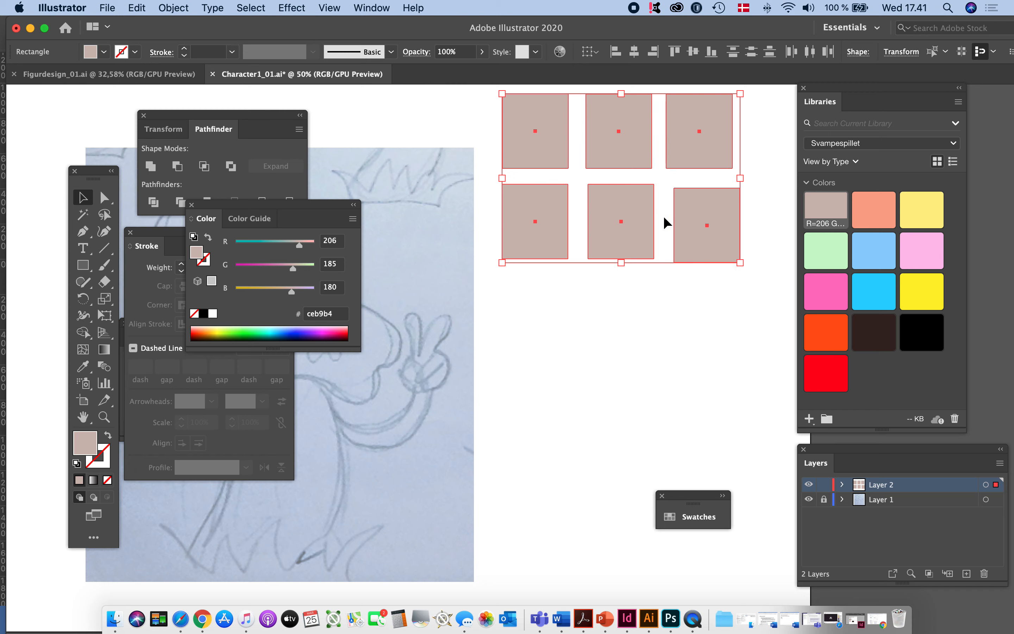
left_click_drag(551, 257, 551, 427)
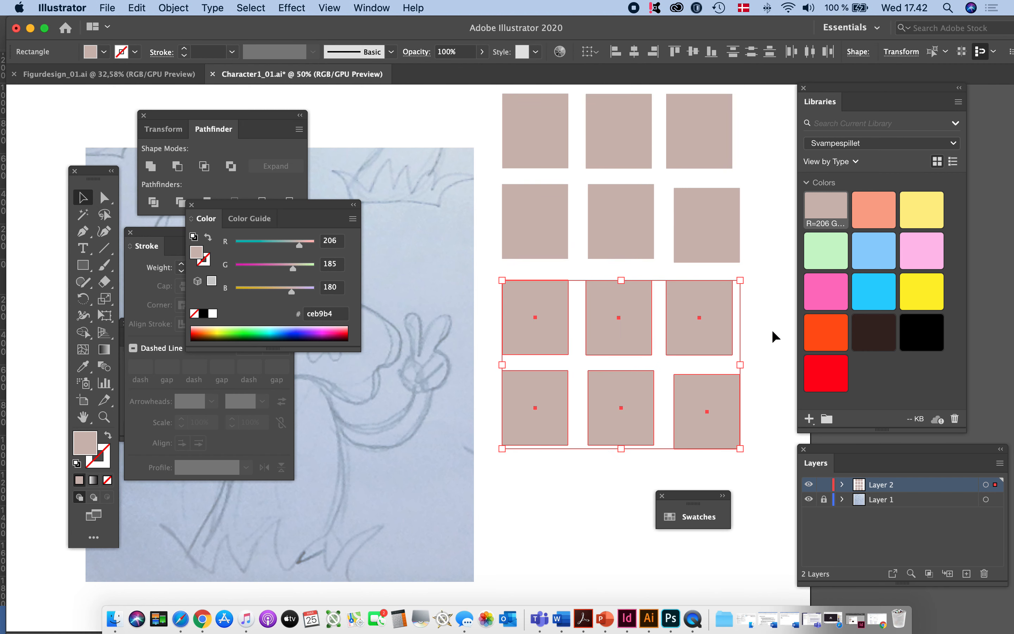
left_click(758, 272)
- Fill the second and third rectangles of the first row with the library's salmon (R=249) and light yellow (R=255) colors
left_click(622, 159)
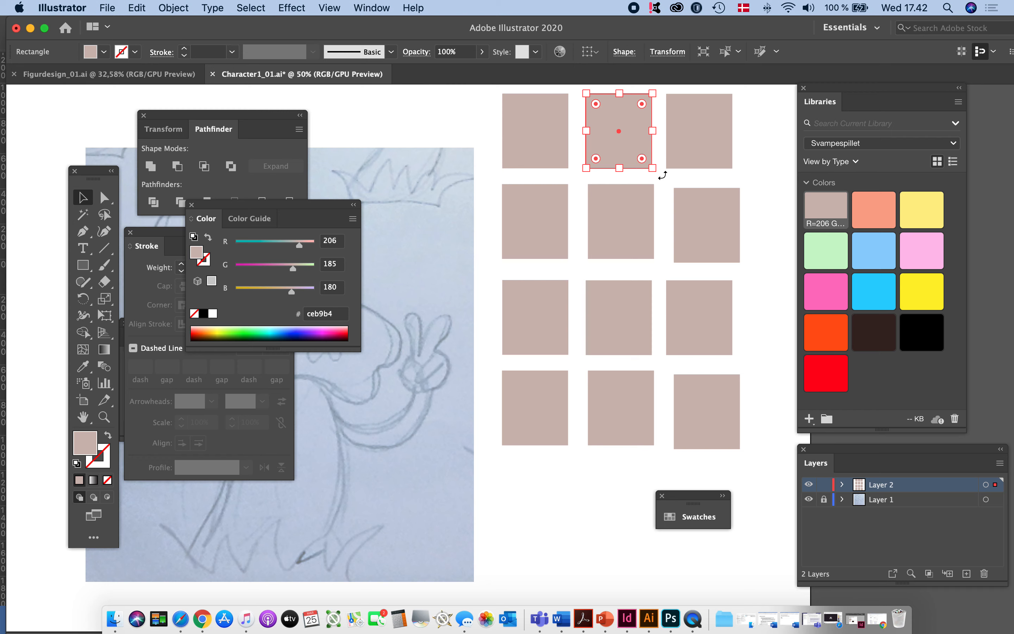
left_click(880, 211)
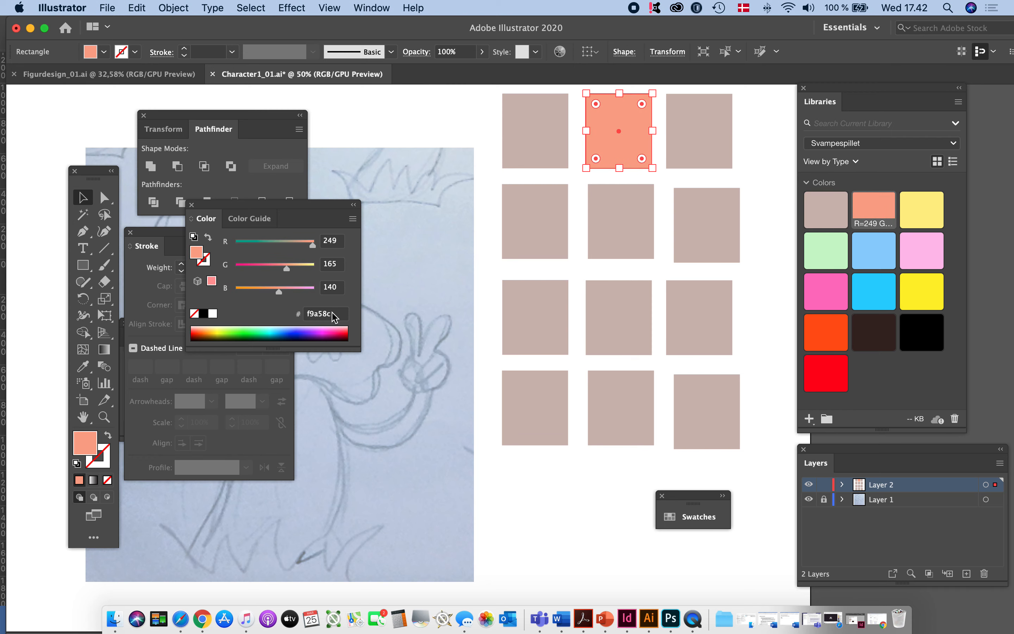
left_click(718, 132)
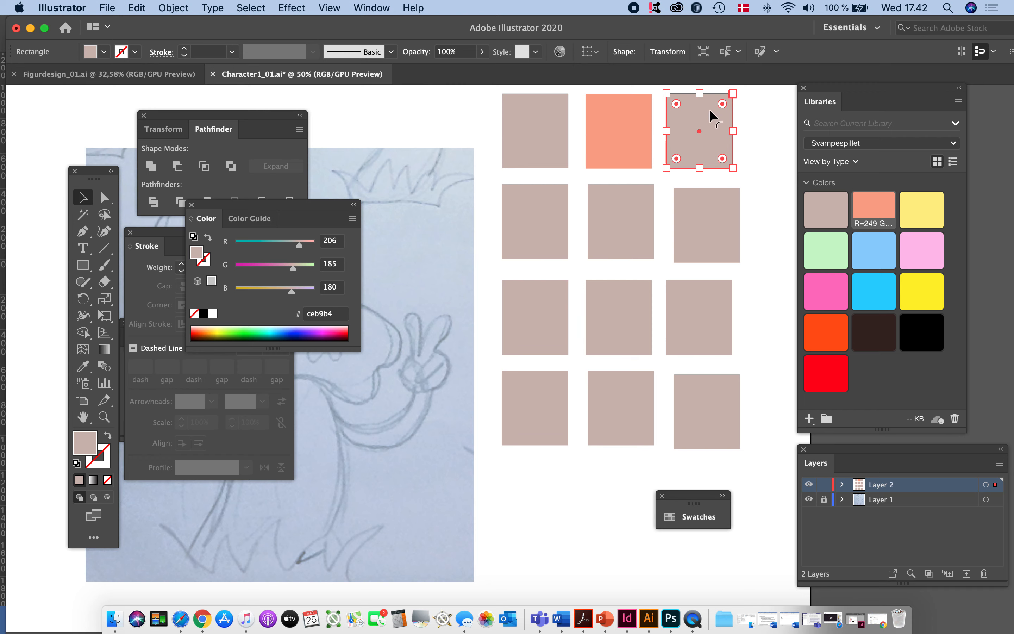
left_click(924, 215)
- Fill the second row's rectangles with the library's light green, light blue and light pink colors, in that order
left_click(509, 225)
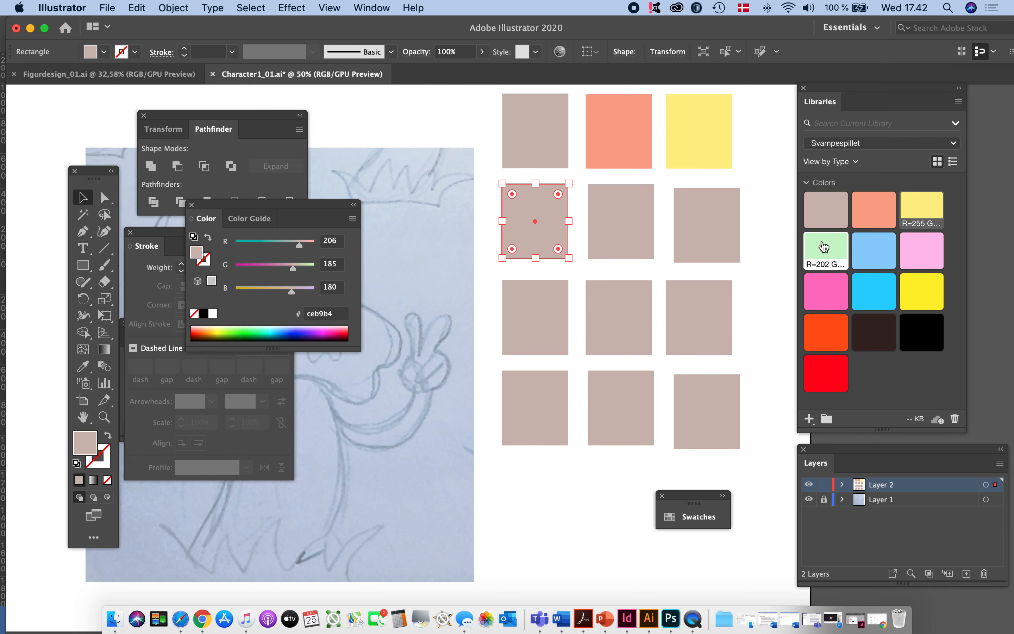
left_click(824, 247)
left_click(643, 233)
left_click(887, 254)
left_click(732, 239)
left_click(529, 310)
left_click(723, 253)
left_click(916, 243)
- Fill the third row's rectangles with the library's bright pink, cyan (R=42) and bright yellow (R=255 G=240 B=46) colors, in that order
left_click(512, 304)
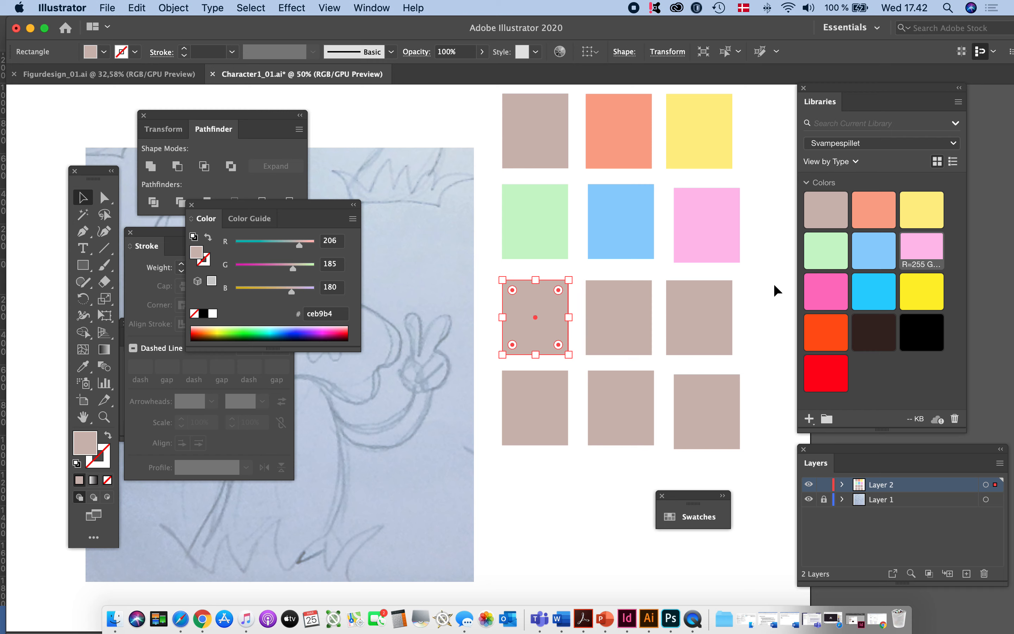
left_click(819, 291)
left_click(612, 301)
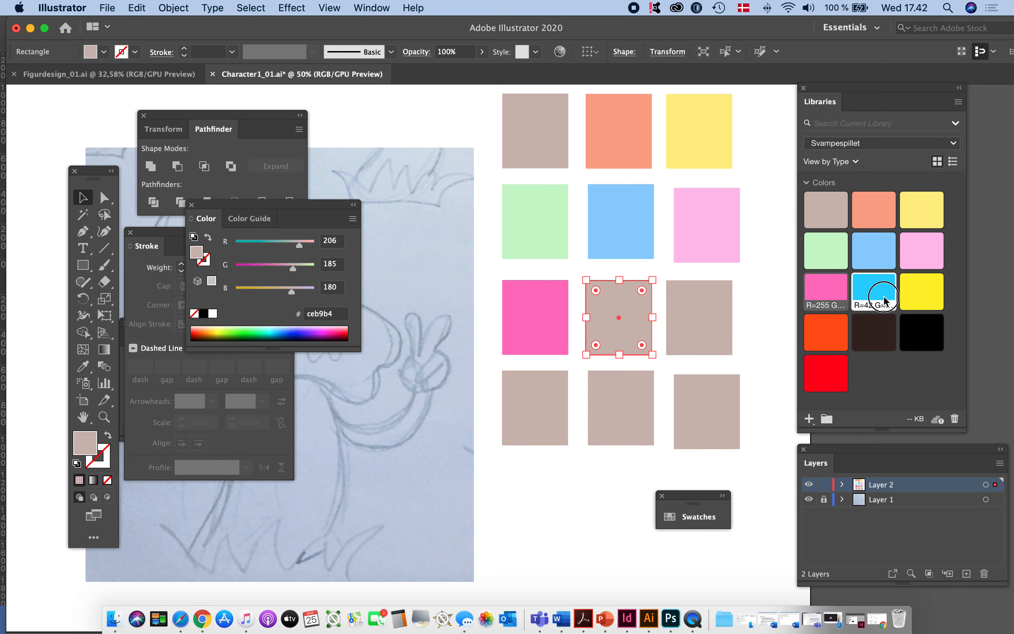
left_click(874, 289)
left_click(708, 310)
left_click(921, 293)
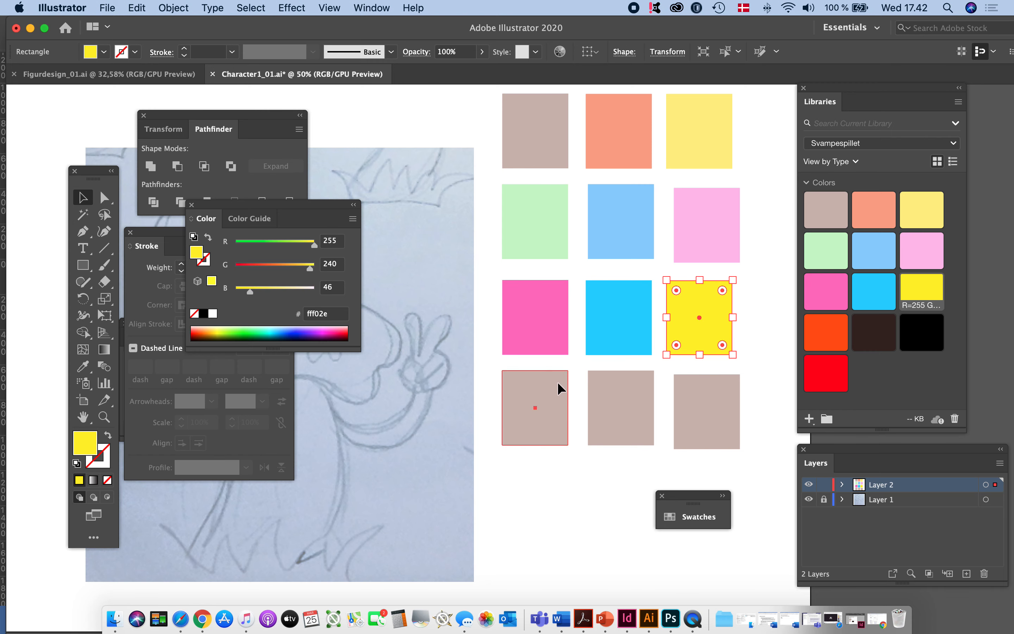
- Fill the fourth row's rectangles with the library's orange, dark brown (R=56) and black colors, in that order
left_click(559, 387)
left_click(825, 329)
left_click(637, 415)
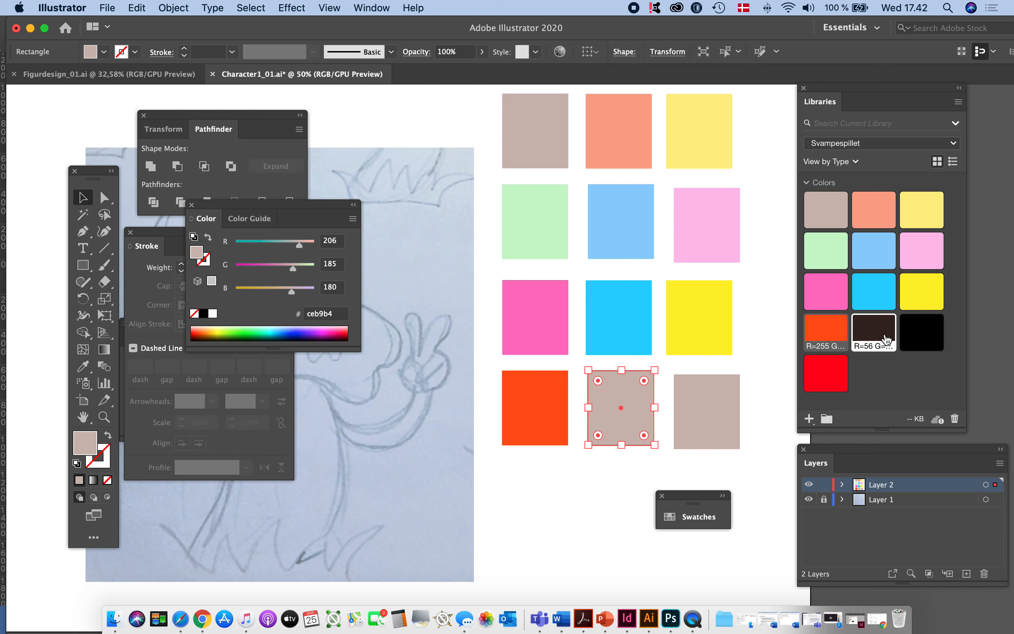
left_click(874, 331)
left_click(733, 400)
left_click(928, 337)
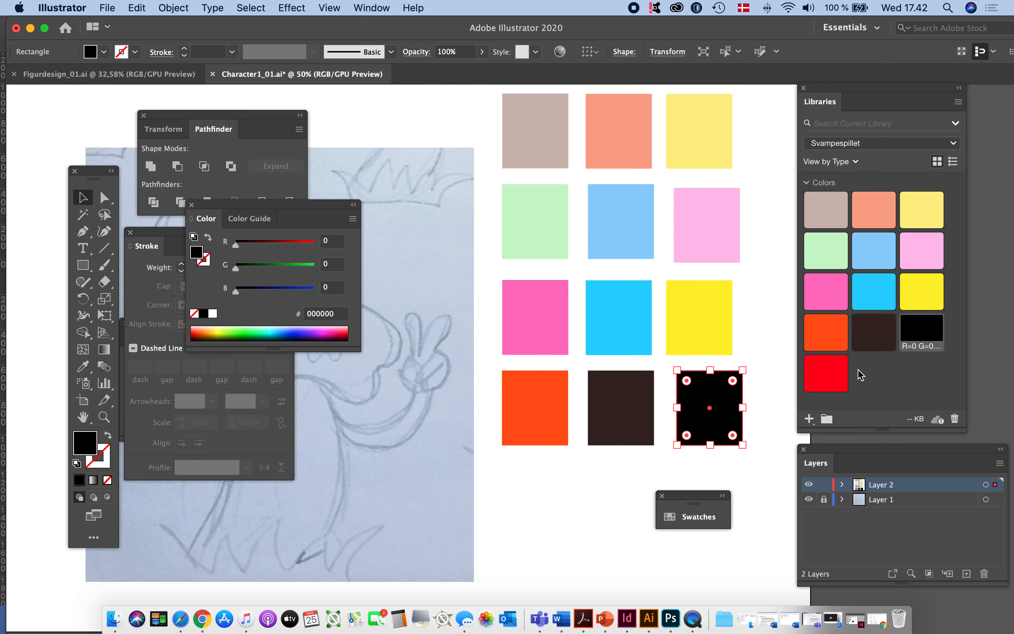
- Duplicate the orange rectangle directly below itself and fill the copy with the library's red color
left_click(580, 477)
left_click(525, 423)
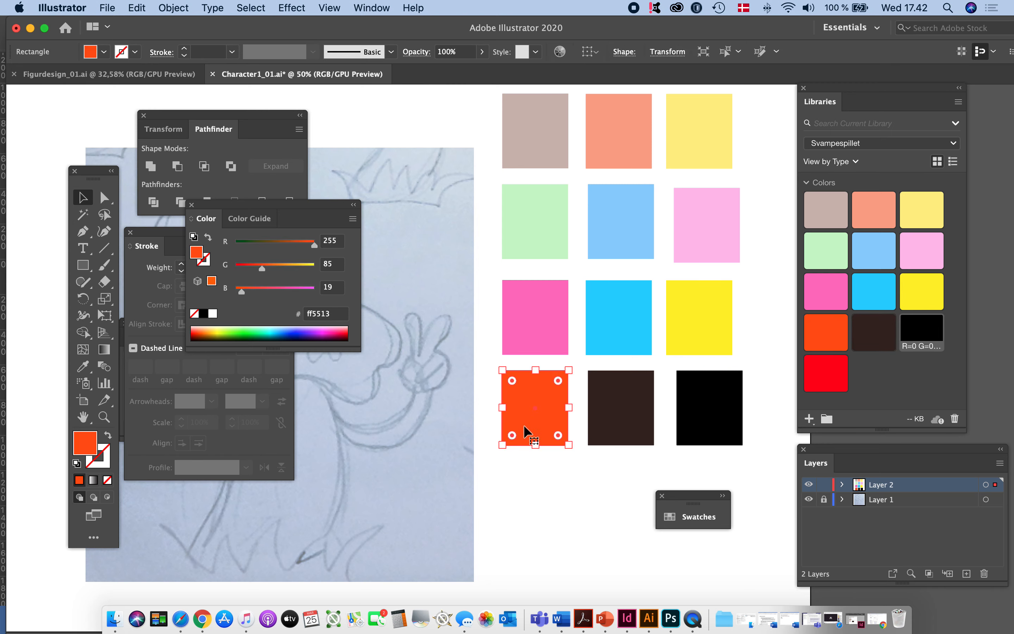
left_click_drag(543, 423, 545, 507)
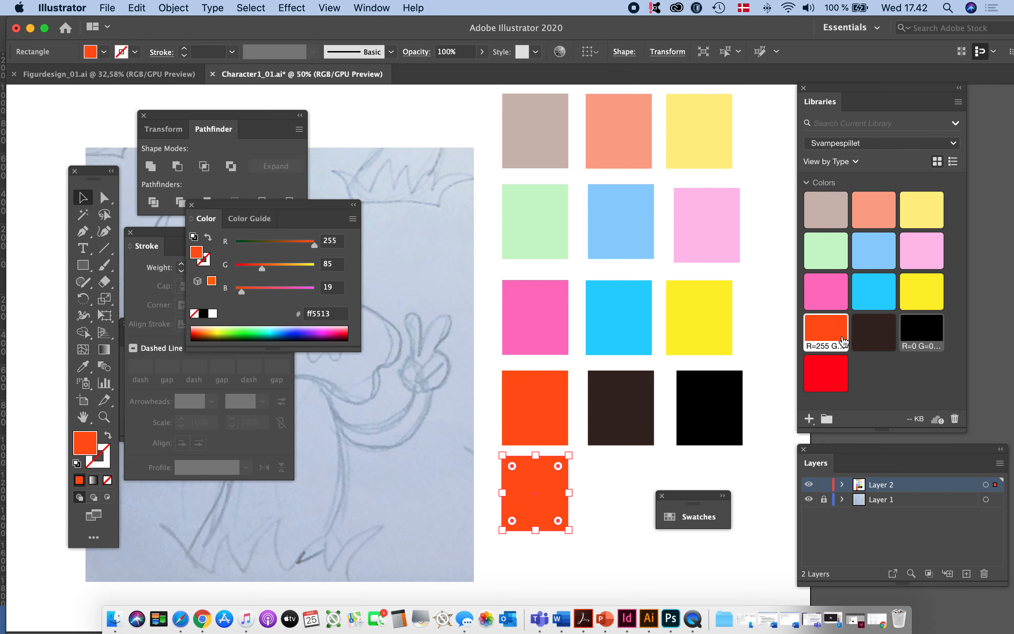
left_click(826, 373)
left_click(664, 473)
- Create a color group named Svampespillet from all the color rectangles, converting process colors to global and excluding swatches for tints
left_click(686, 351, "alt+super")
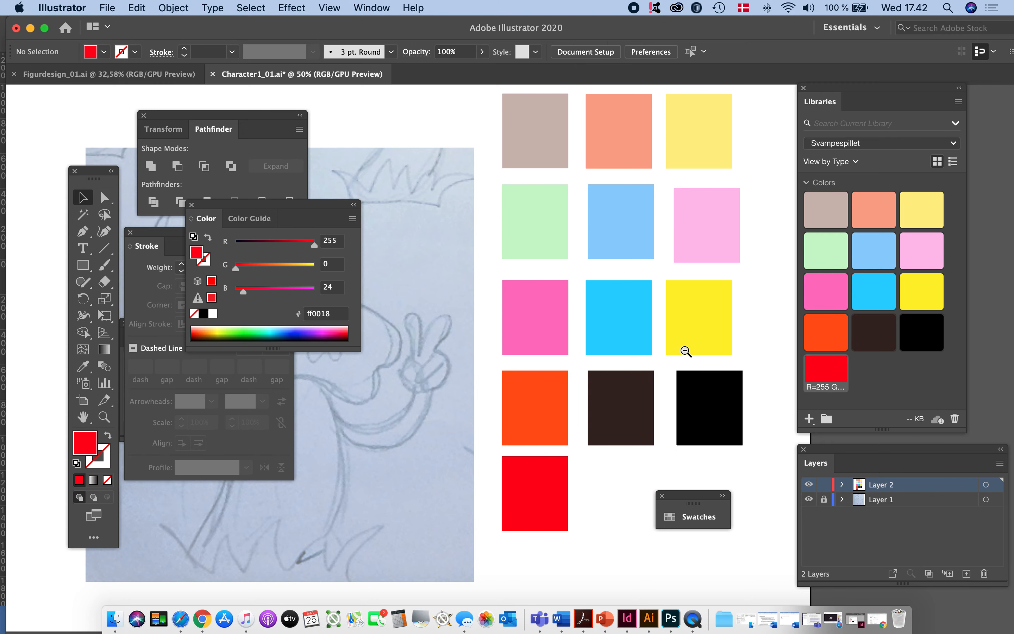
left_click(608, 385, "alt+super")
left_click_drag(496, 418, 661, 260)
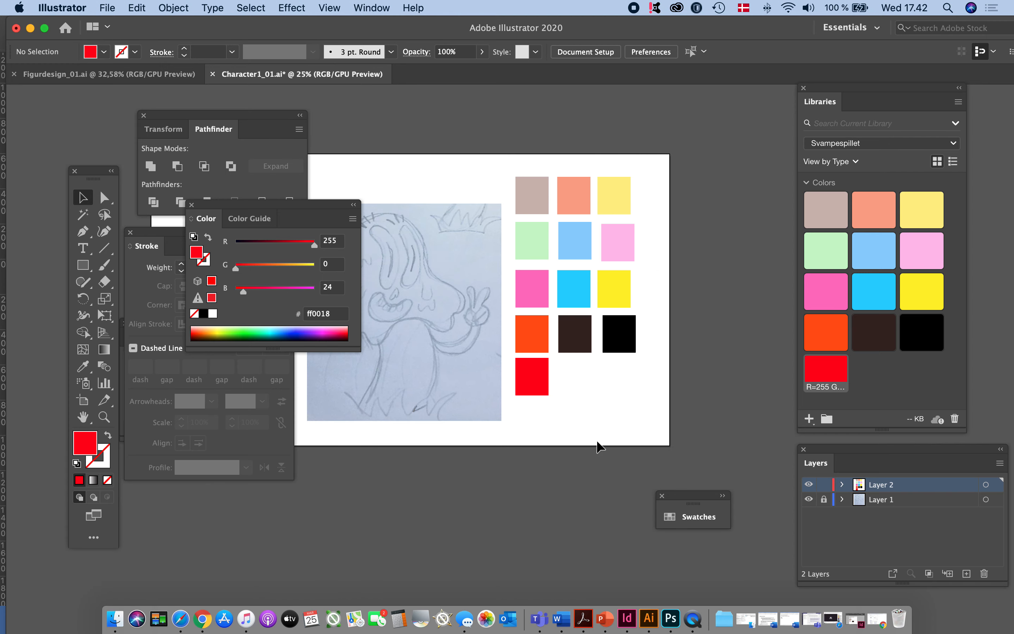
left_click_drag(596, 323, 618, 412)
left_click_drag(689, 509, 702, 390)
left_click_drag(705, 329, 717, 197)
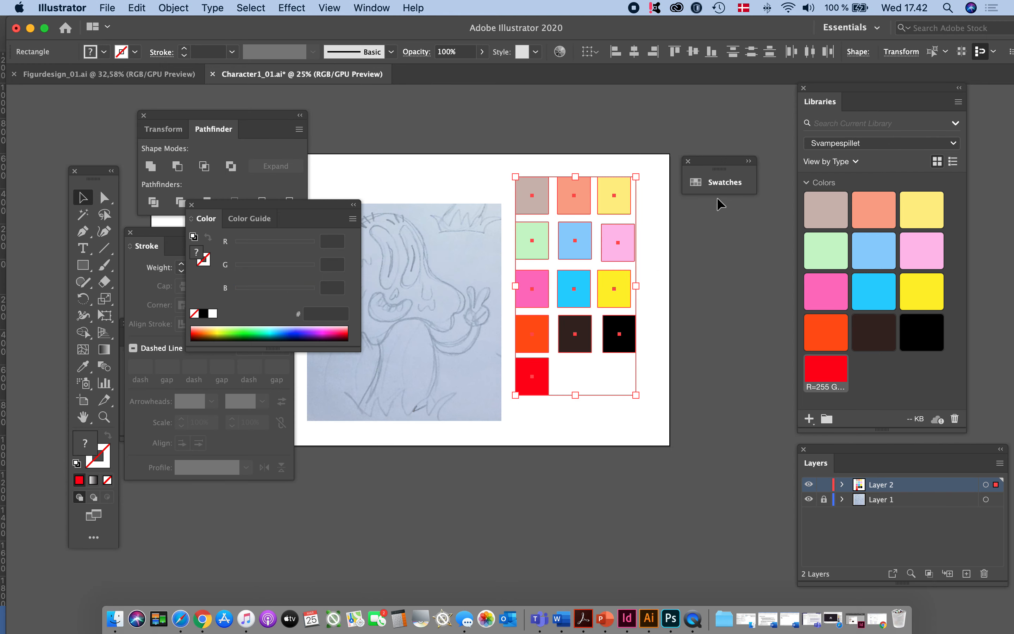
left_click(718, 189)
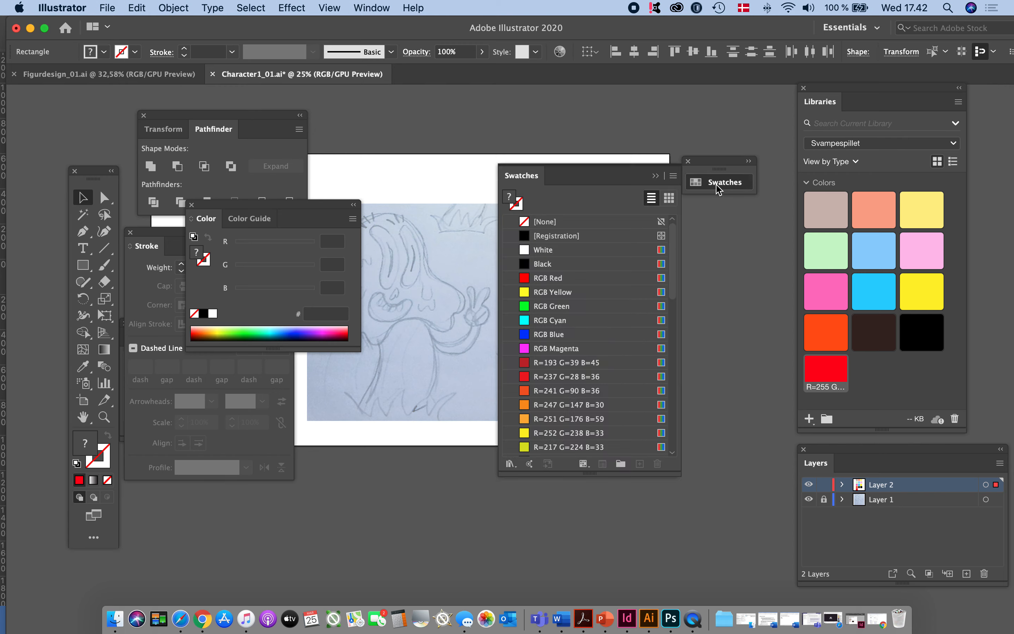
left_click(674, 177)
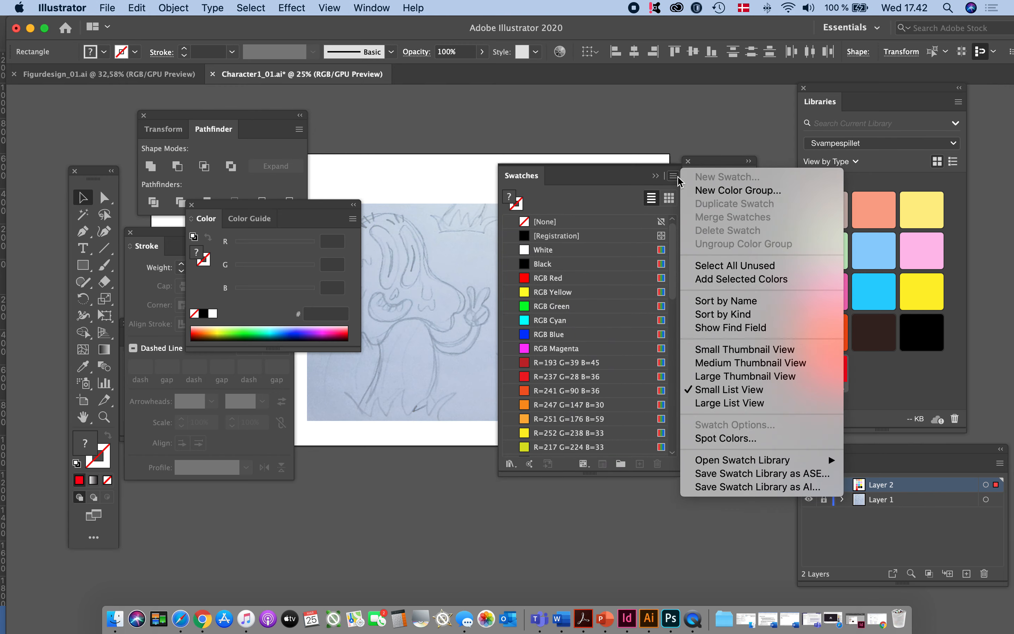
left_click(708, 191)
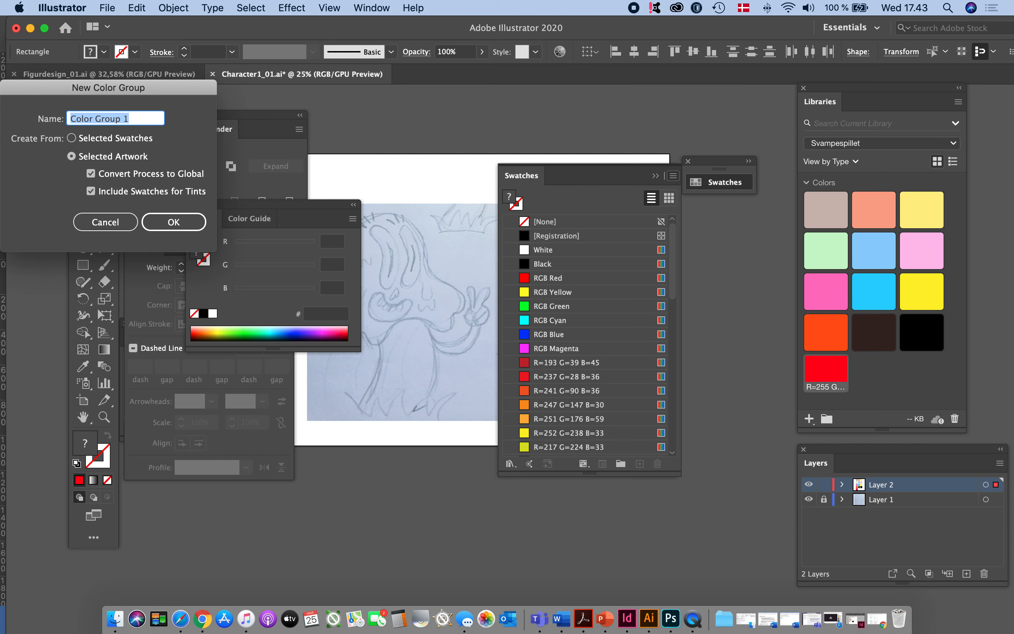
type("Svampespillet")
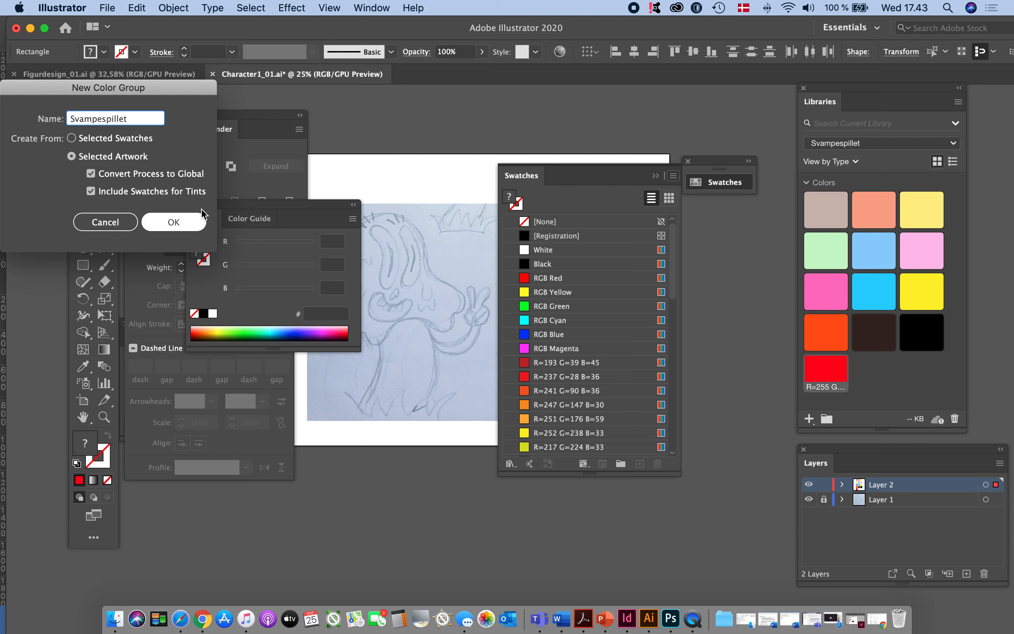
left_click(91, 193)
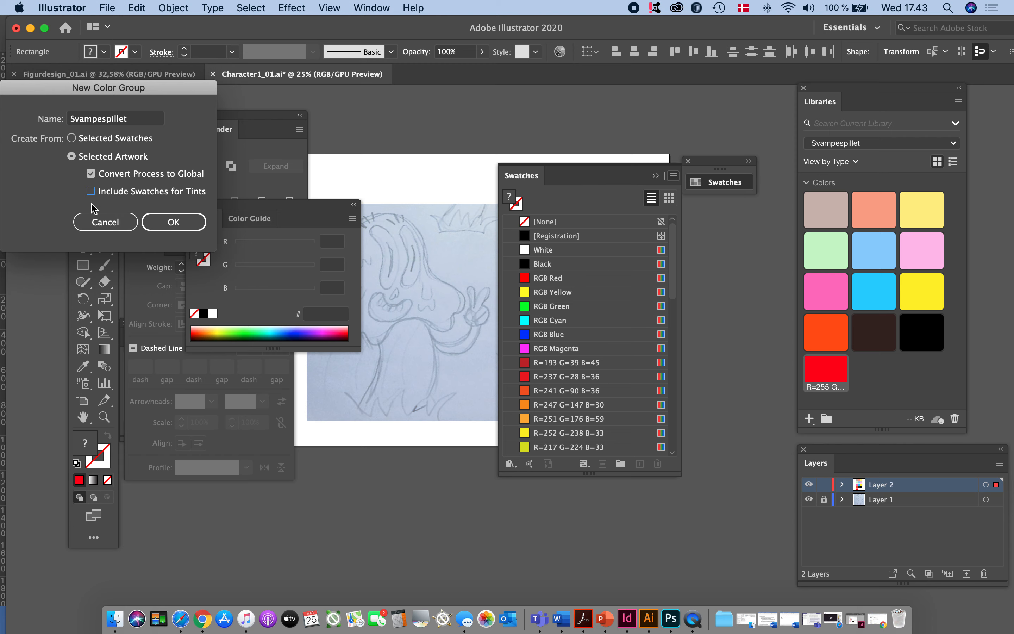
left_click(174, 222)
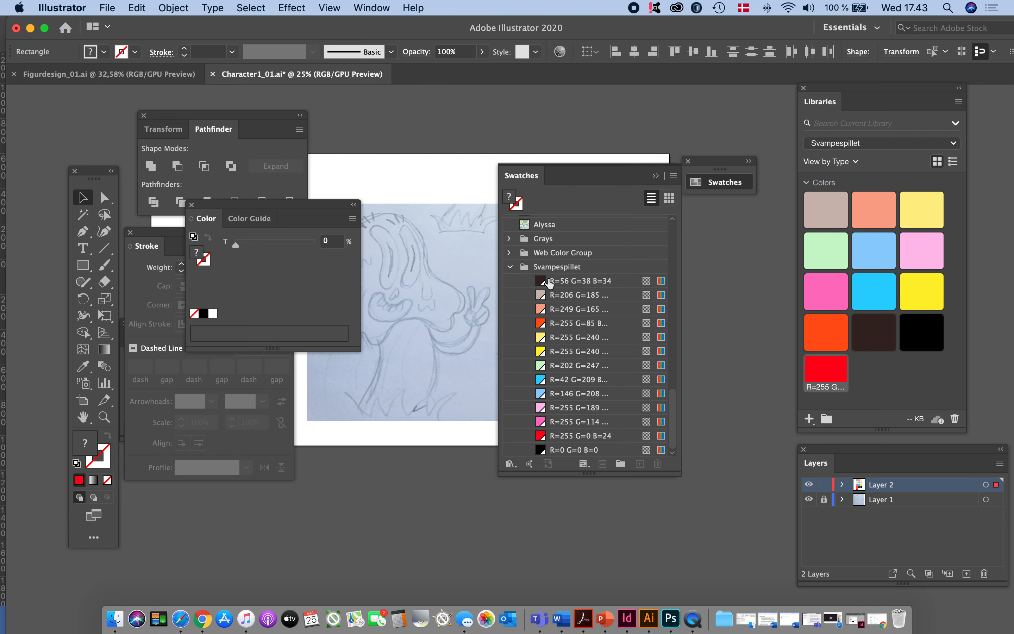
- Delete all the color rectangles from the artboard and float the expanded swatch list beside the sketch
scroll(555, 287, "up", 2)
scroll(556, 289, "up", 10)
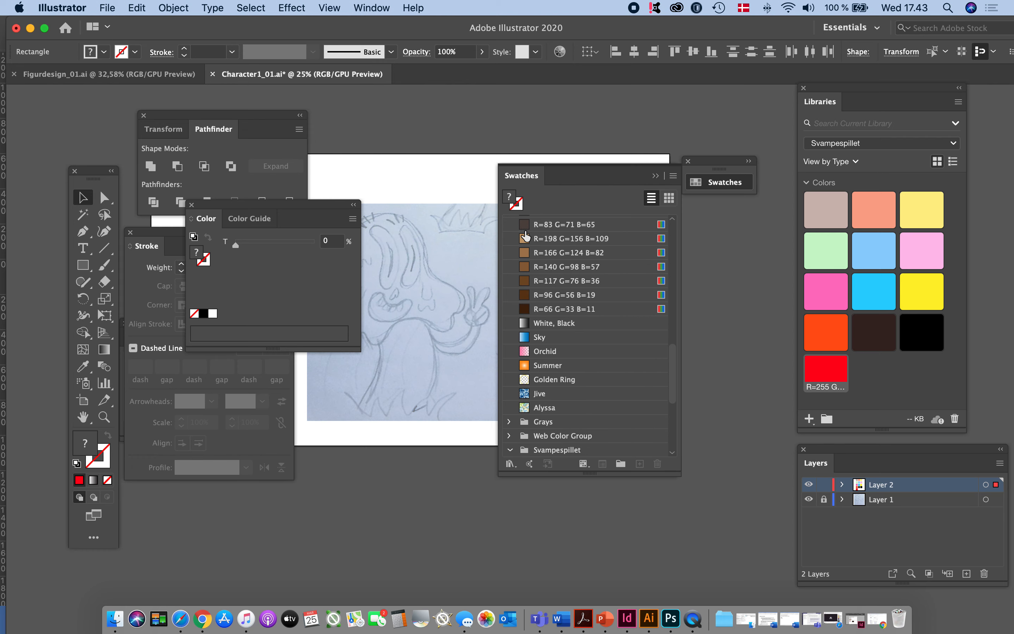
scroll(566, 281, "down", 12)
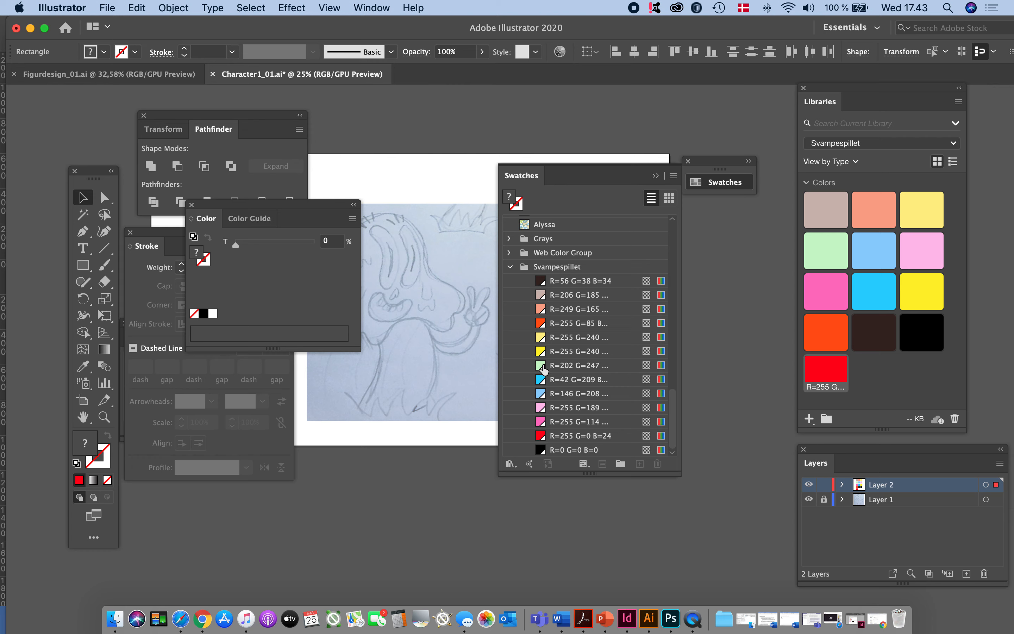
left_click_drag(579, 183, 741, 261)
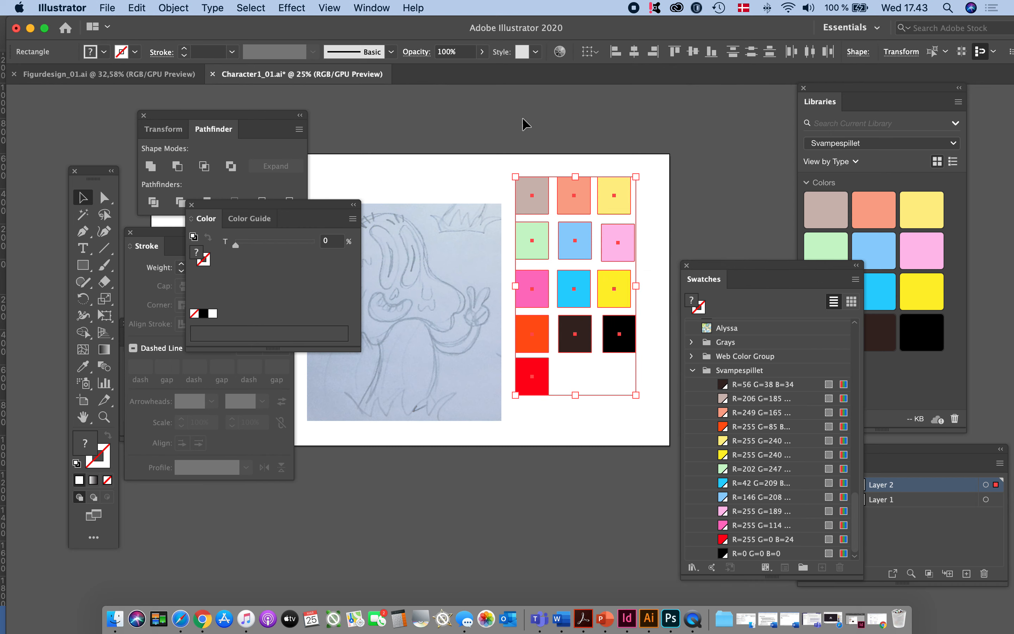
key("Delete")
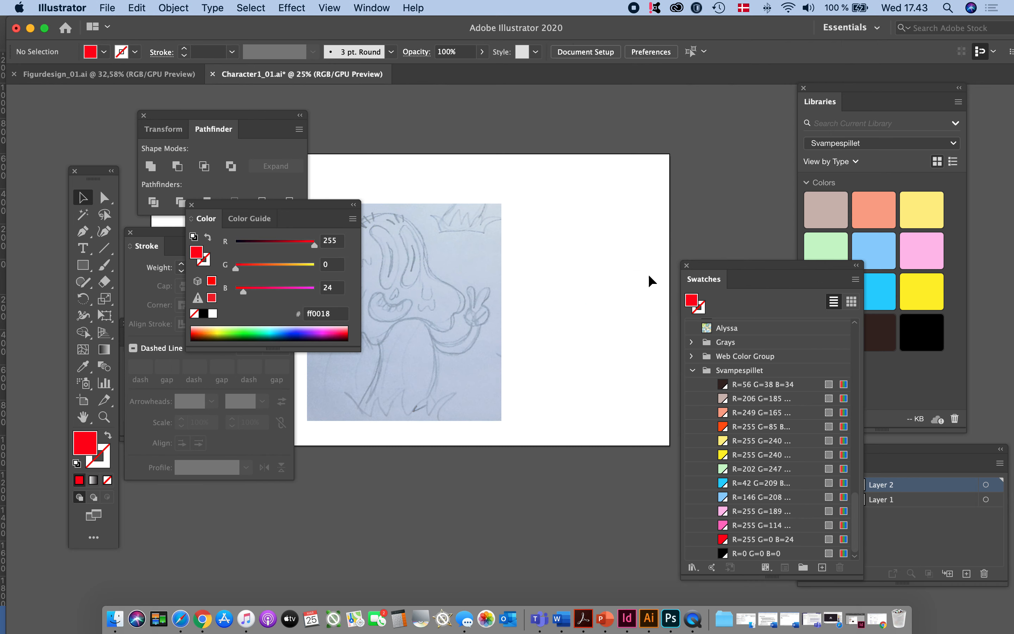
left_click_drag(743, 270, 697, 162)
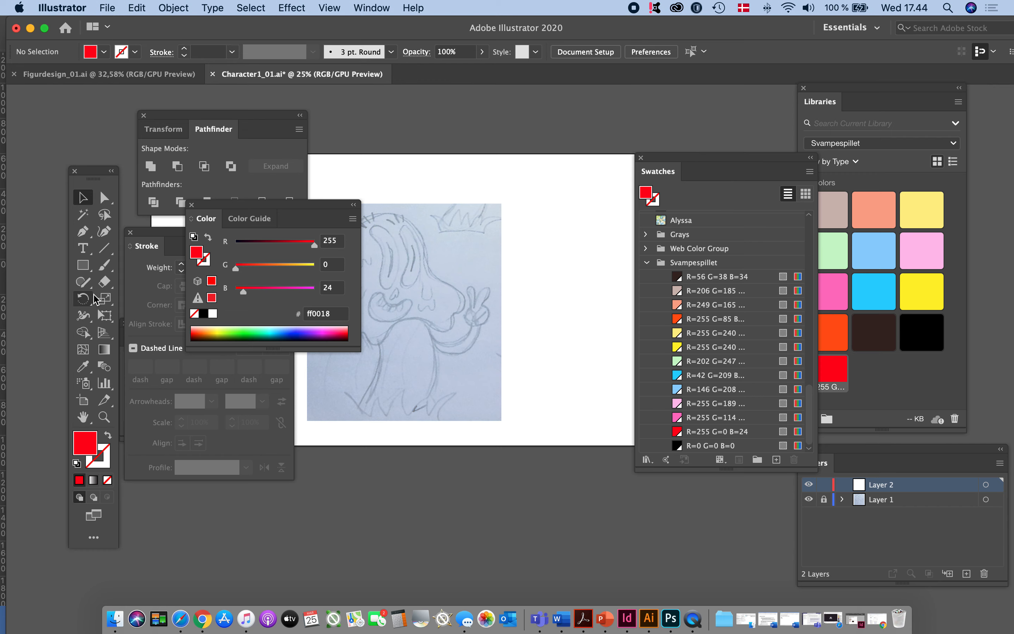
- Draw a red rectangle beside the sketch and, below it, an ellipse about 234 × 256 px
left_click(84, 267)
left_click_drag(514, 196, 573, 249)
key("v")
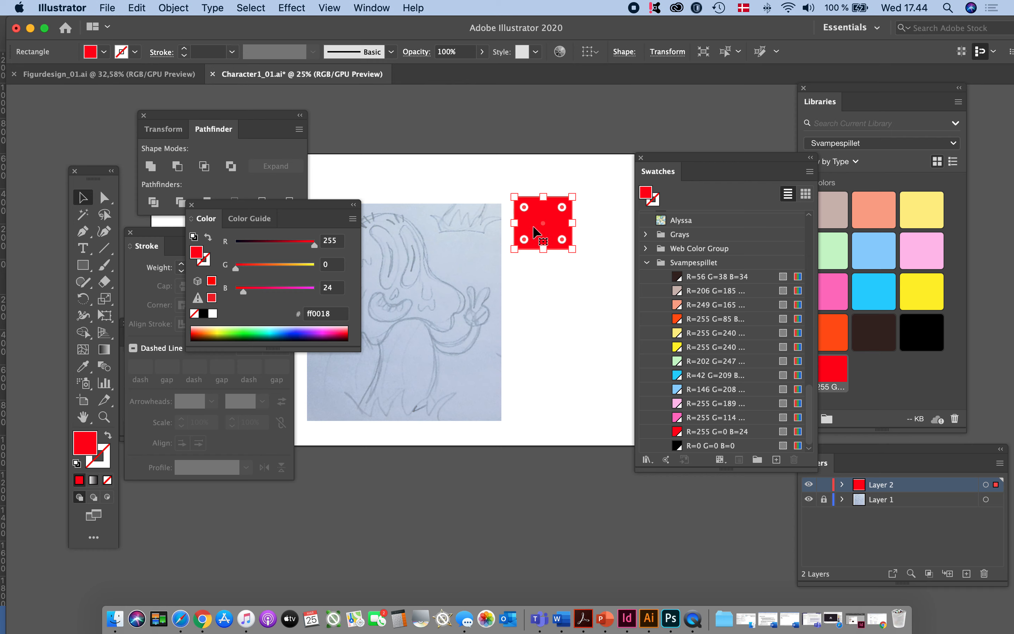
left_click(84, 267)
left_click_drag(86, 270, 121, 302)
left_click_drag(524, 285, 587, 352)
- Fill both the ellipse and the rectangle with the global swatch R=255 G=0 B=24, and collapse the color mixer
left_click(679, 432)
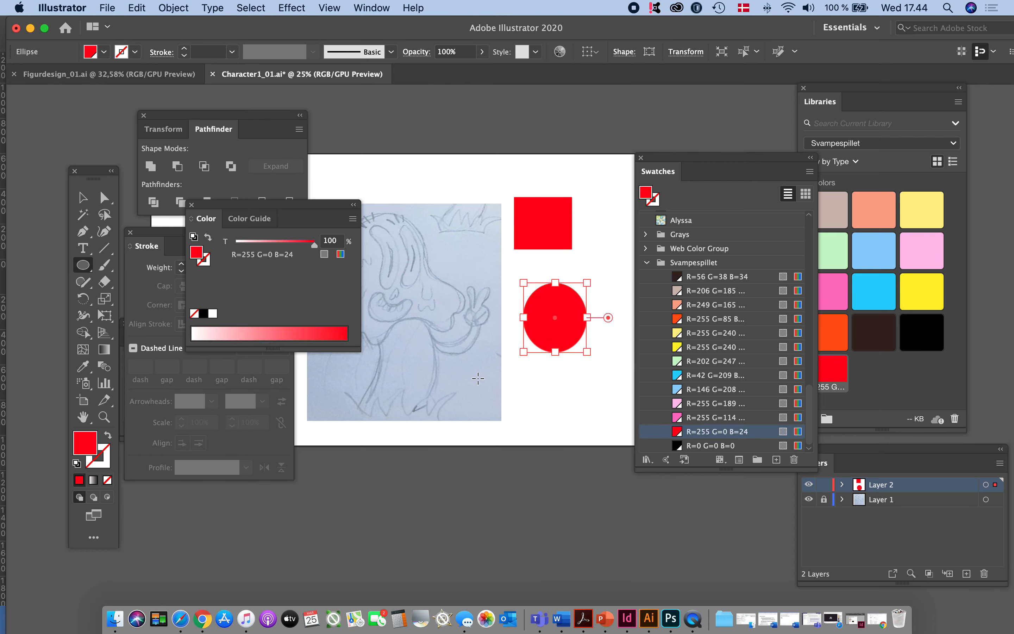
left_click(82, 197)
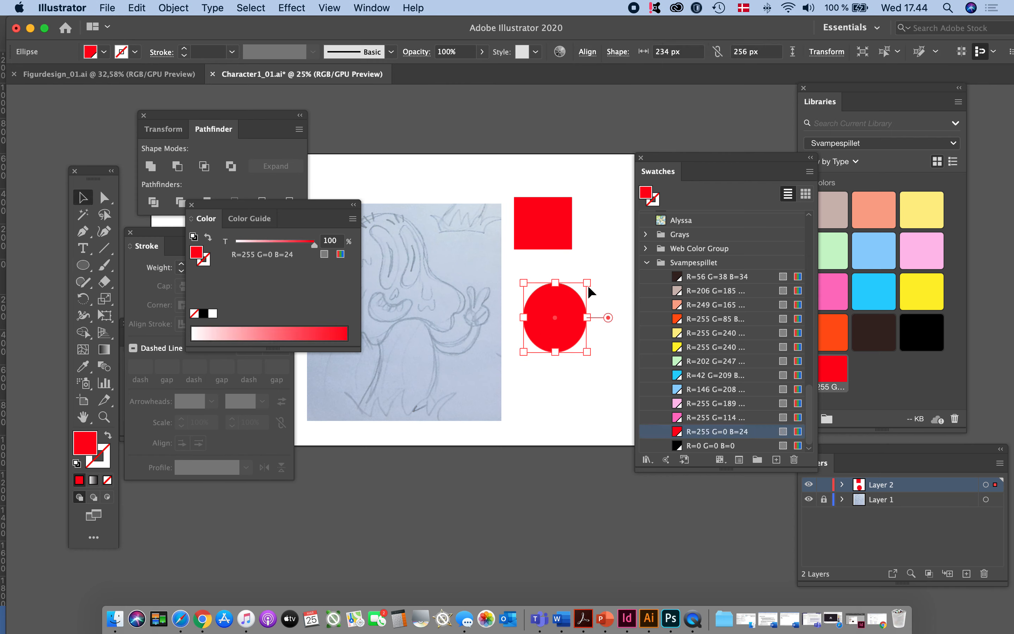
left_click(551, 226)
left_click(678, 431)
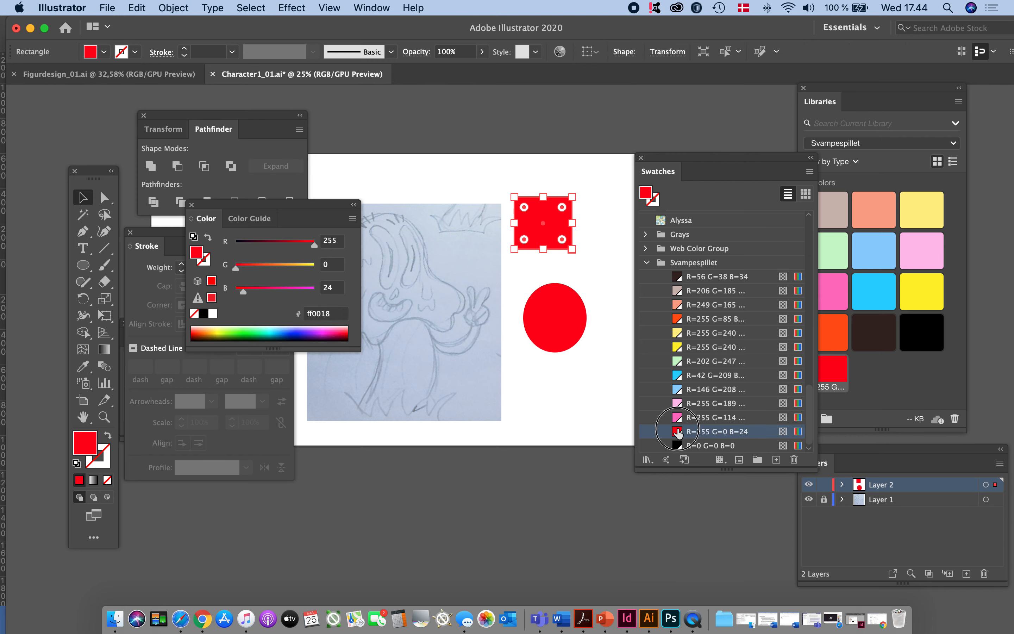
left_click(603, 387)
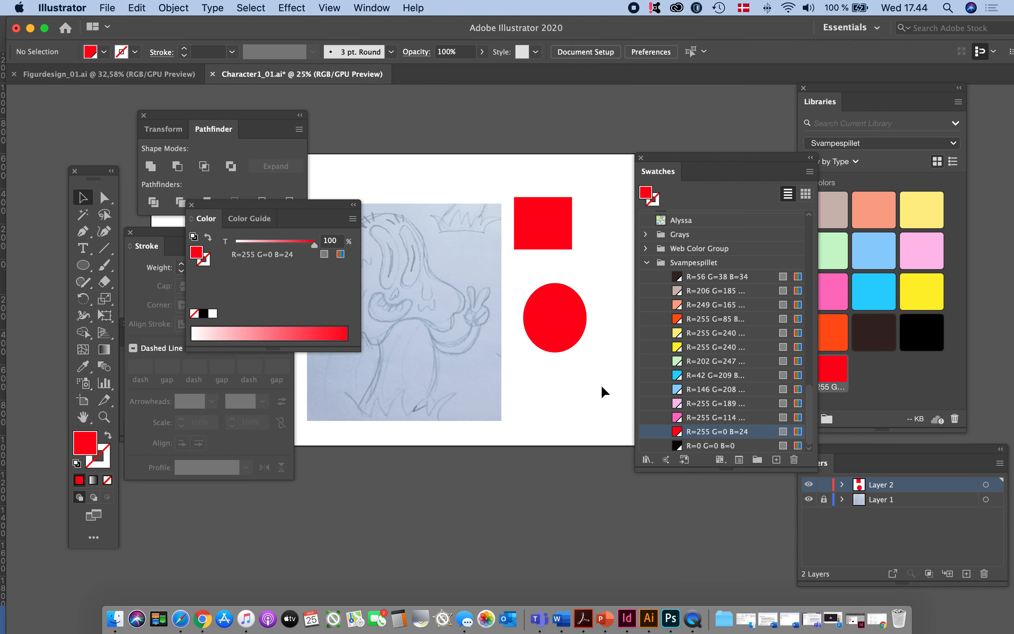
left_click(353, 205)
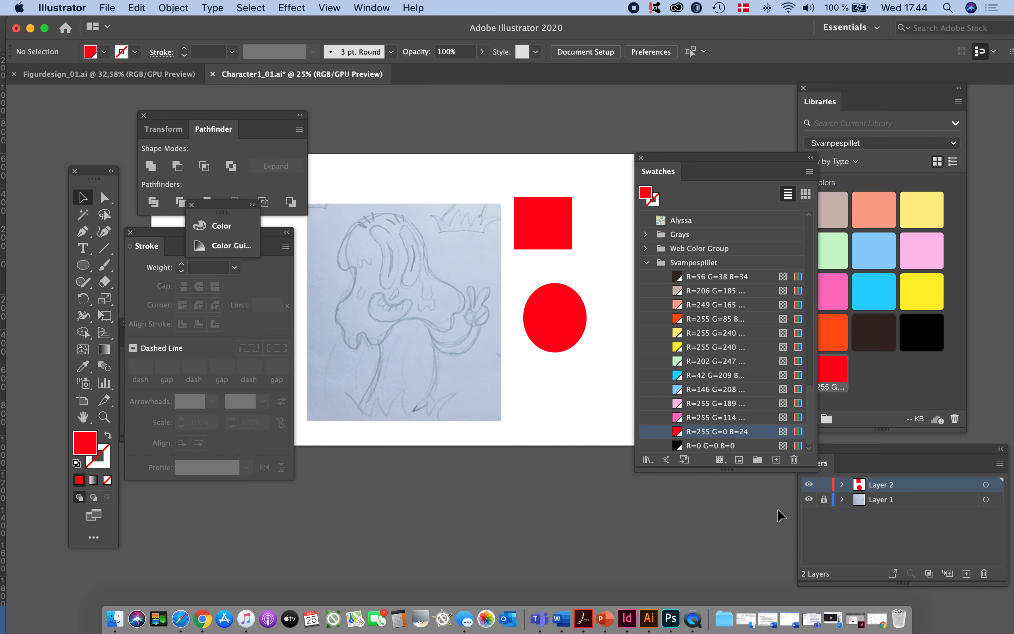
- Try changing the global red swatch's color to R=11 G=255 B=100, and undo the edit
double_click(677, 432)
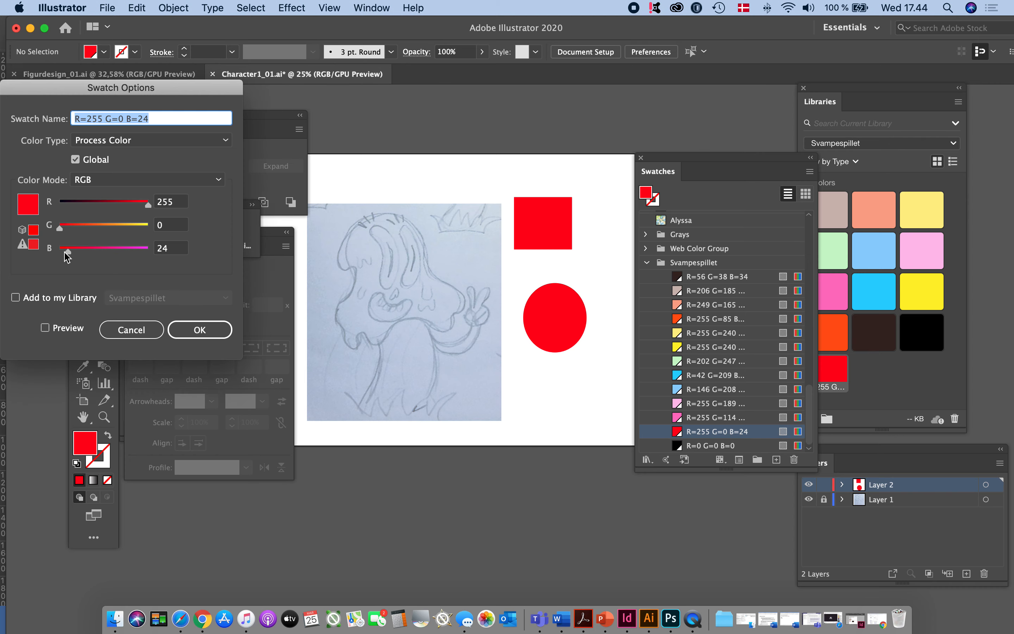
left_click_drag(67, 251, 94, 253)
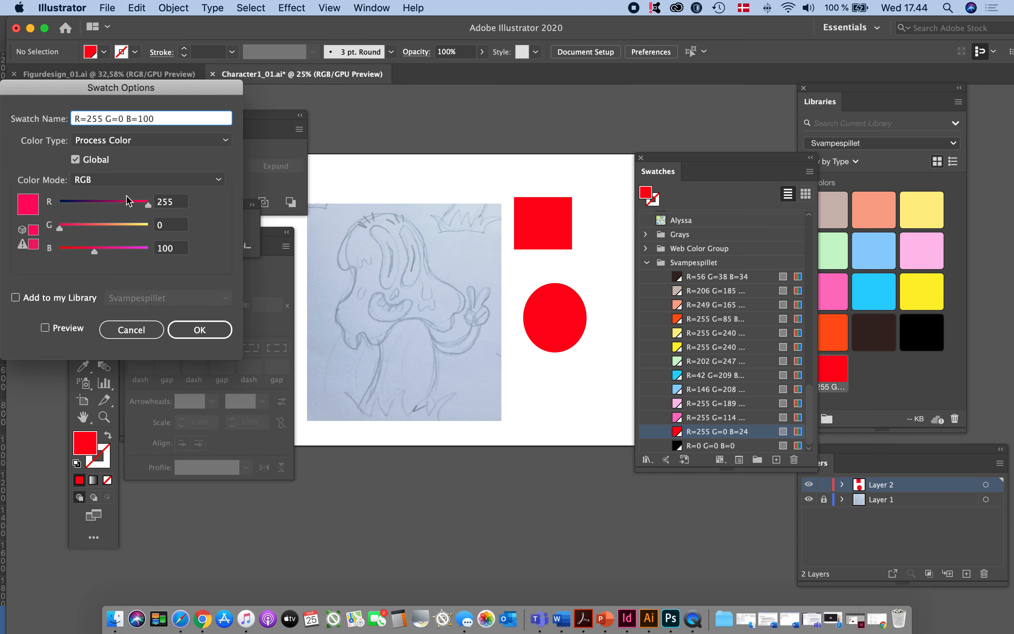
left_click_drag(142, 208, 181, 227)
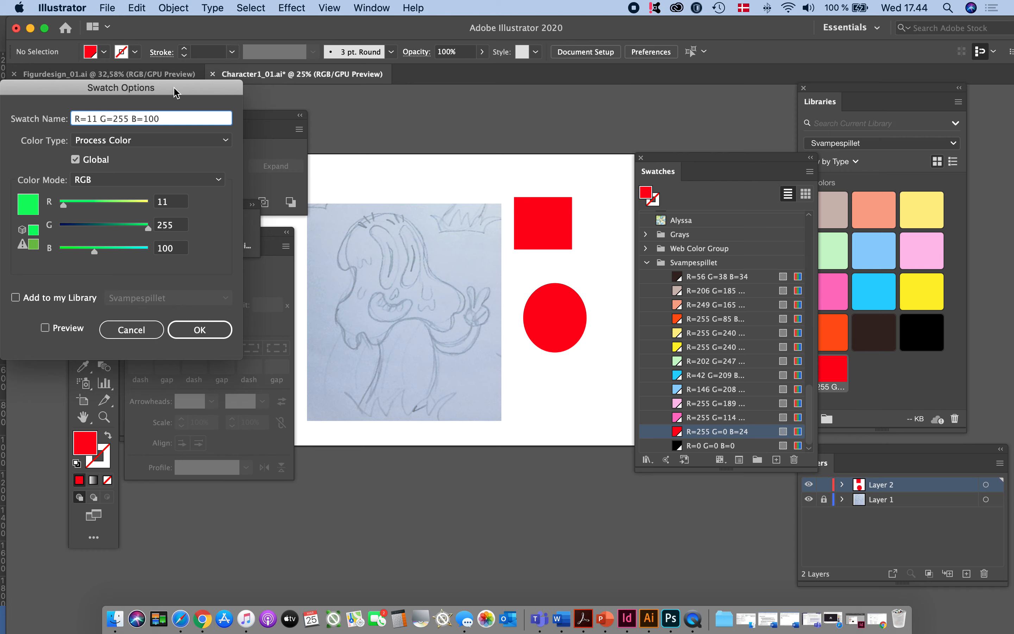
left_click_drag(174, 88, 192, 91)
left_click(218, 334)
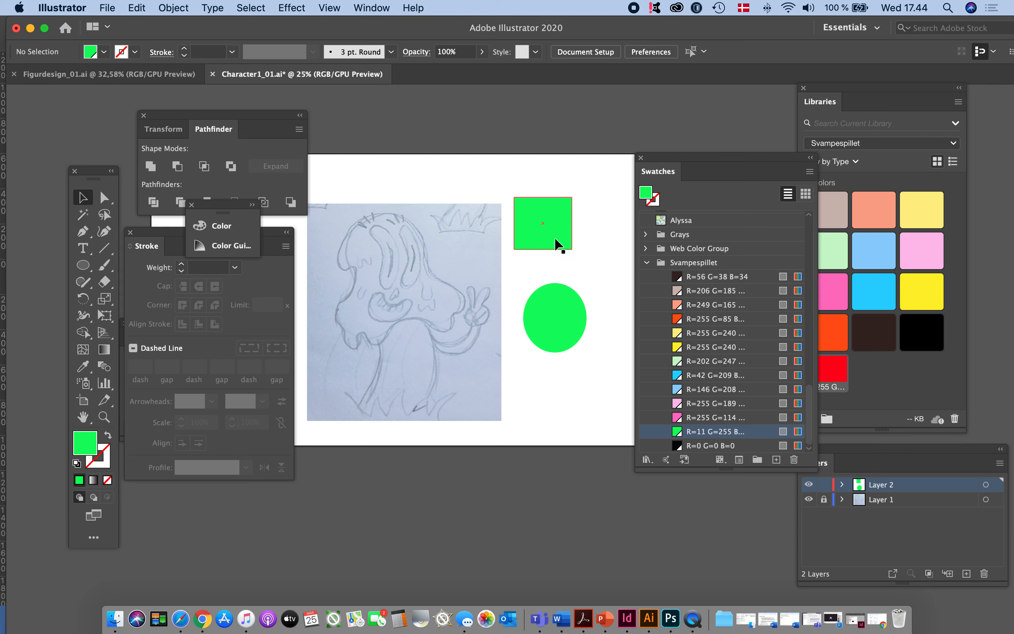
key("super+z")
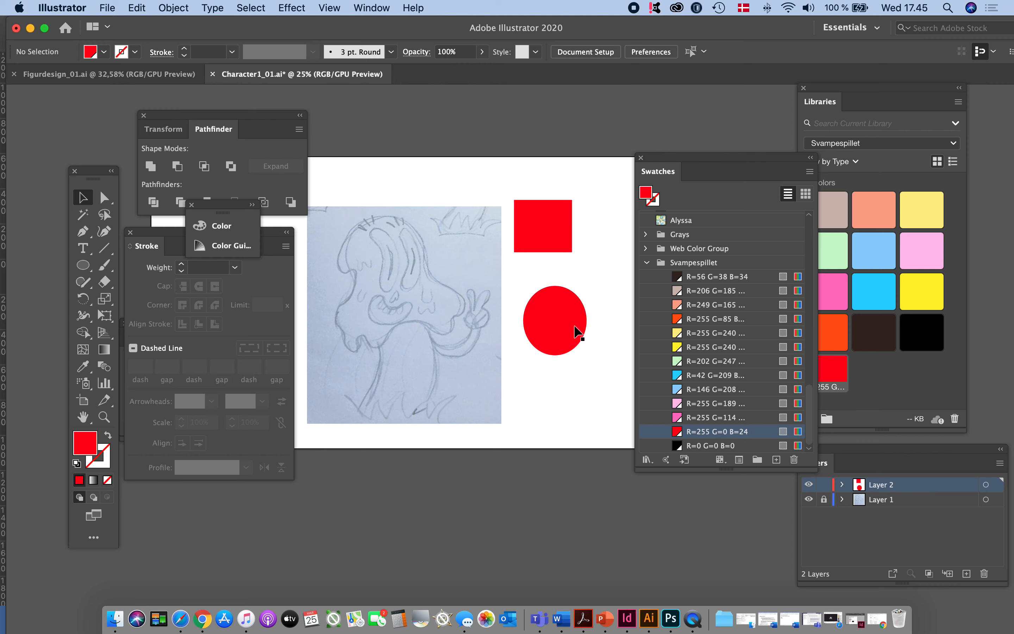
- Fill the rectangle with the non-global blue swatch R=0 G=113 B=188 and select the ellipse
scroll(578, 310, "up", 2)
scroll(577, 275, "up", 5)
scroll(680, 290, "down", 10)
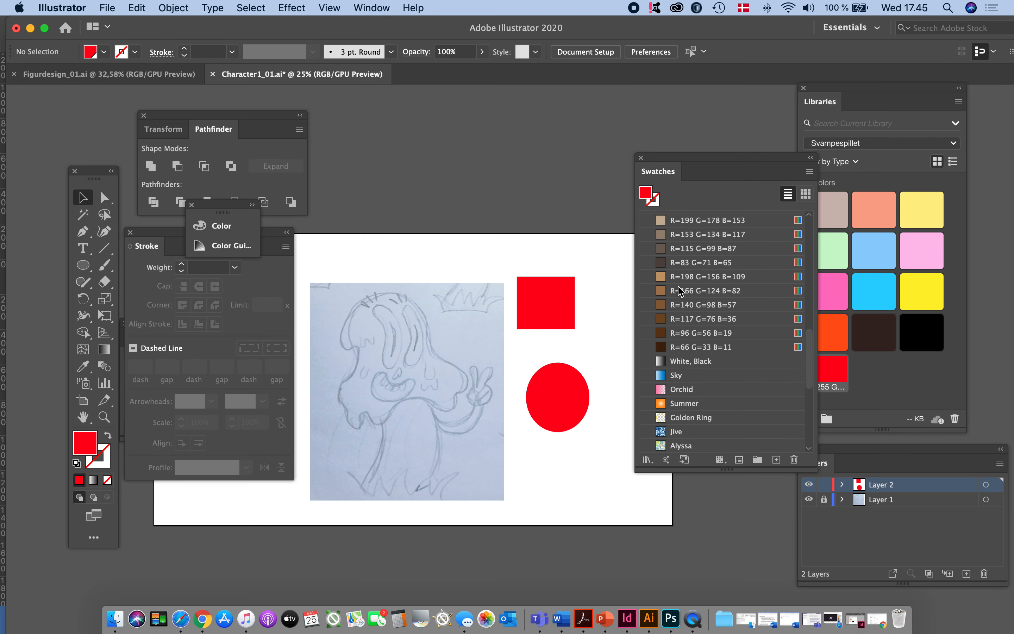
scroll(593, 339, "down", 2)
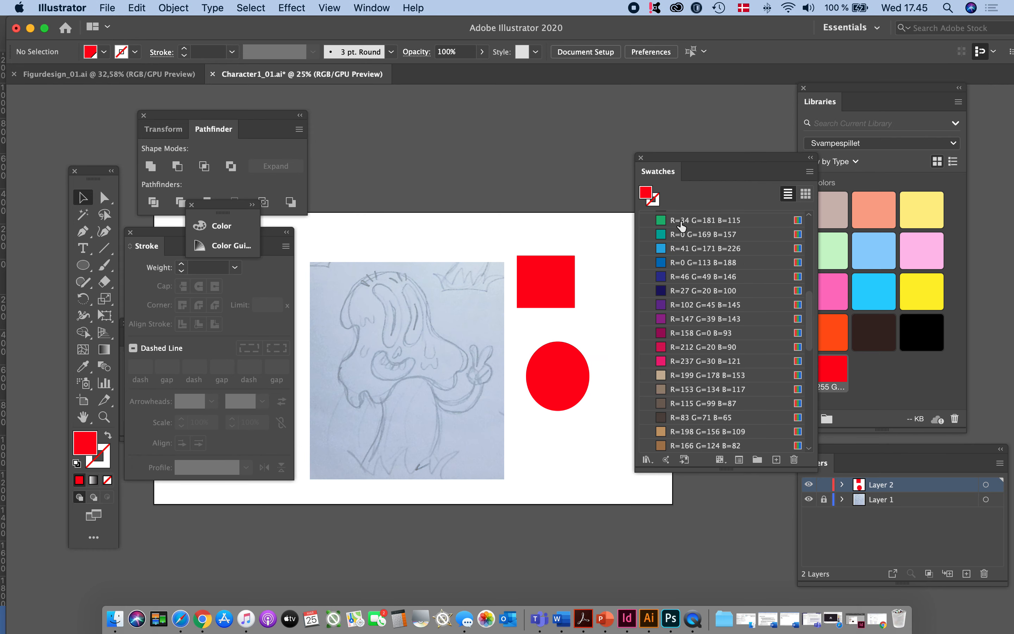
left_click(561, 289)
left_click(663, 264)
left_click(568, 403)
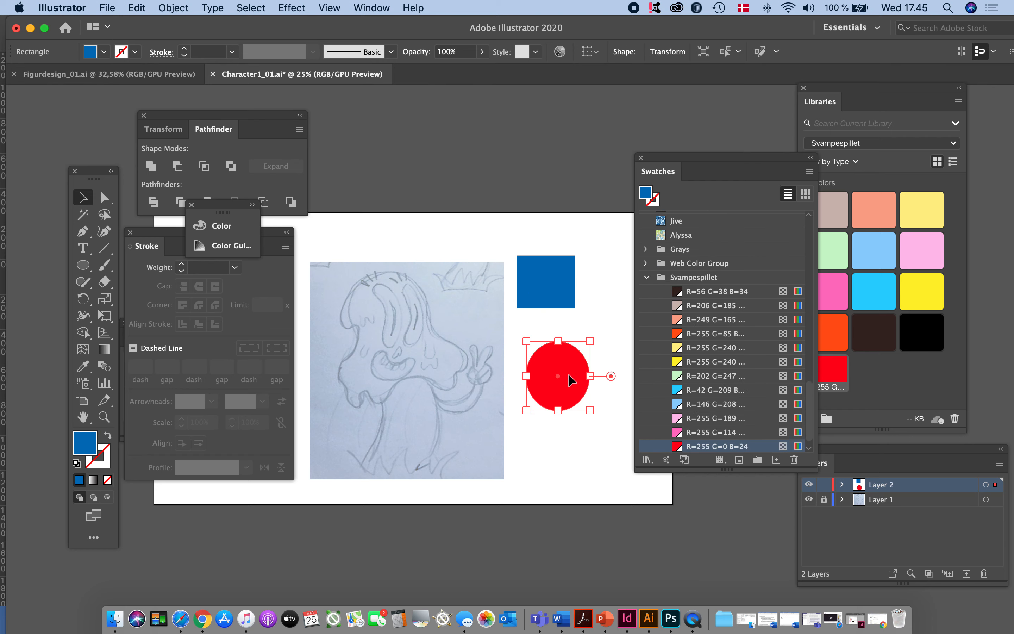
- Fill the ellipse with the non-global blue swatch R=0 G=113 B=188 and clear the selection
scroll(726, 299, "up", 10)
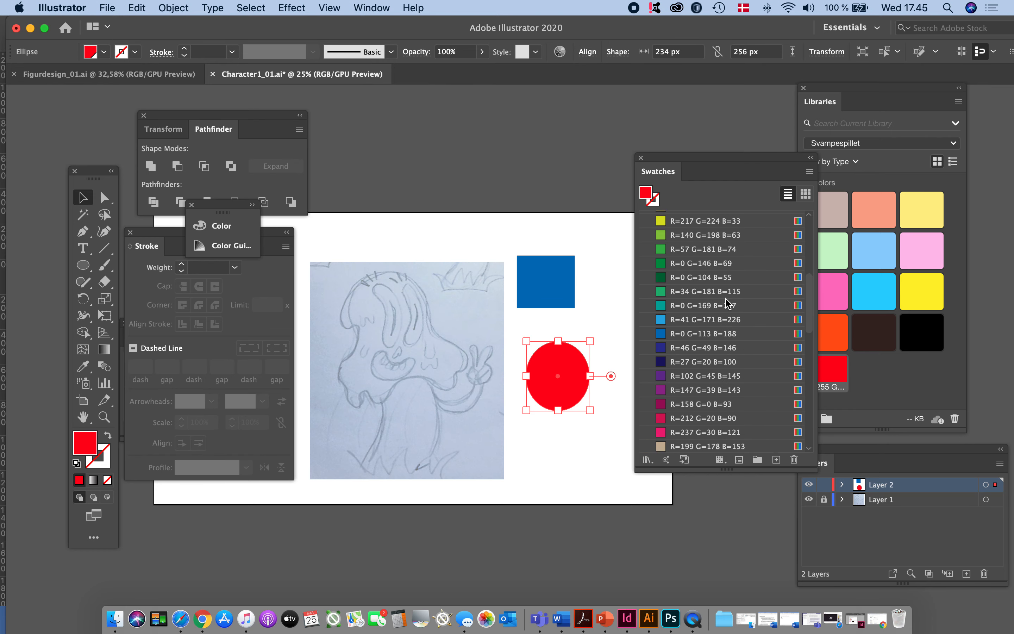
left_click(662, 334)
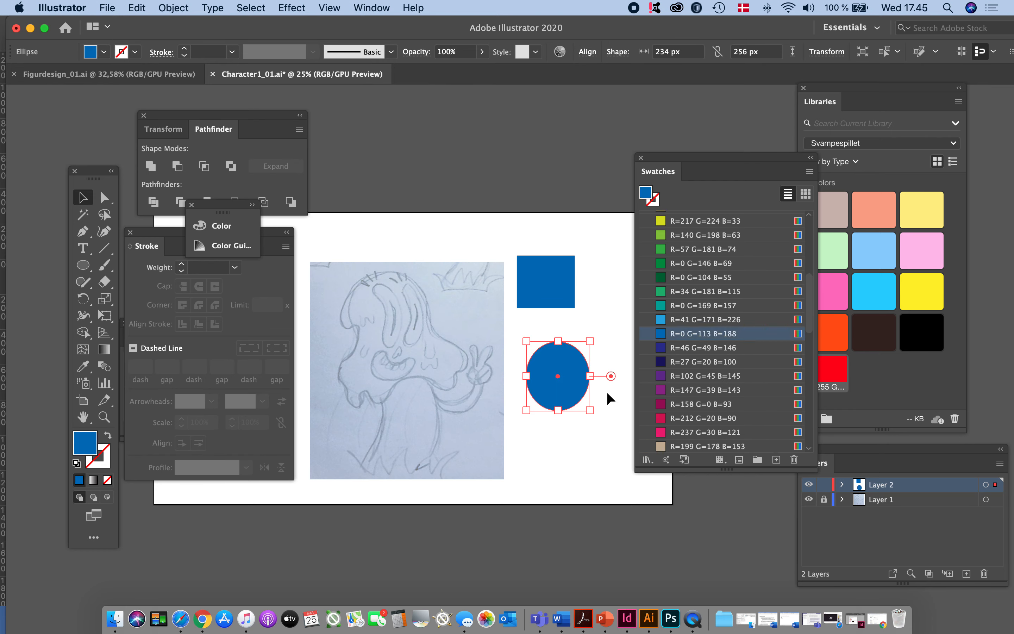
left_click(586, 433)
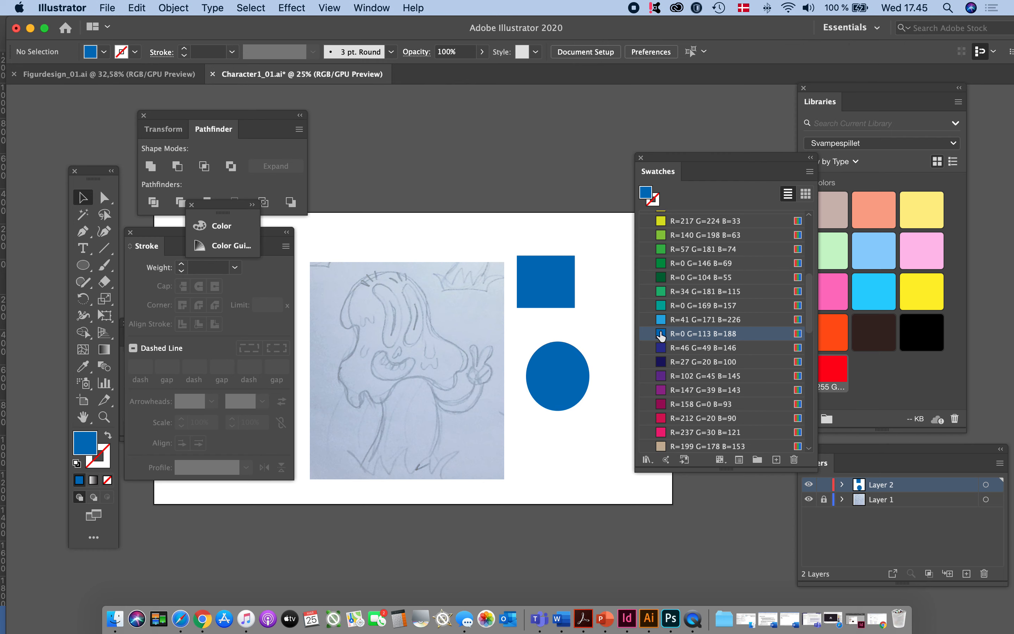
- Try changing the non-global blue swatch's color to R=255 G=113 B=188, and undo the edit
double_click(676, 335)
left_click_drag(77, 208, 185, 208)
left_click(218, 333)
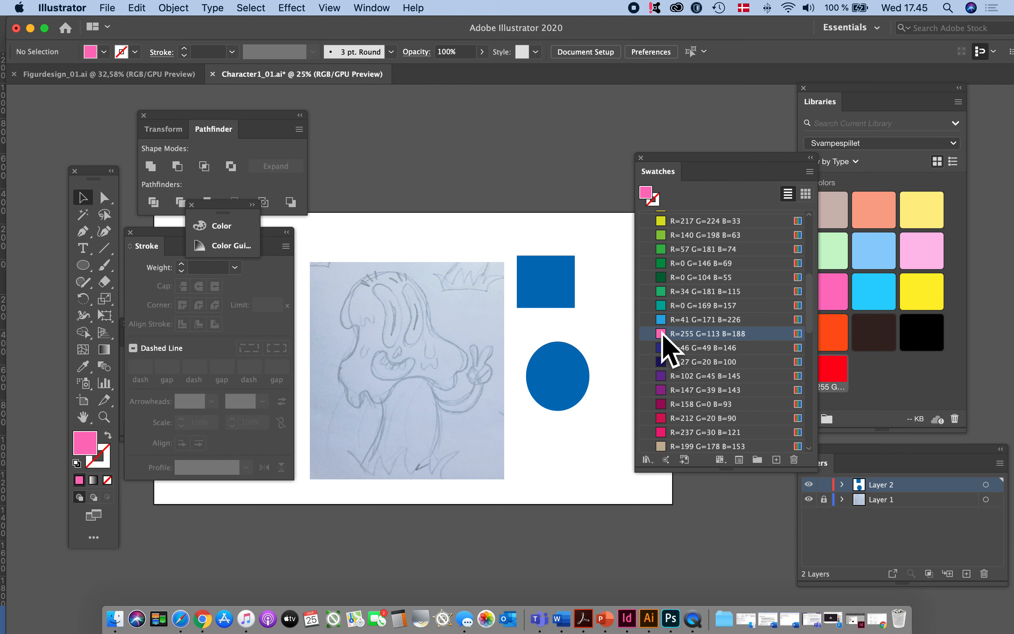
key("super+z")
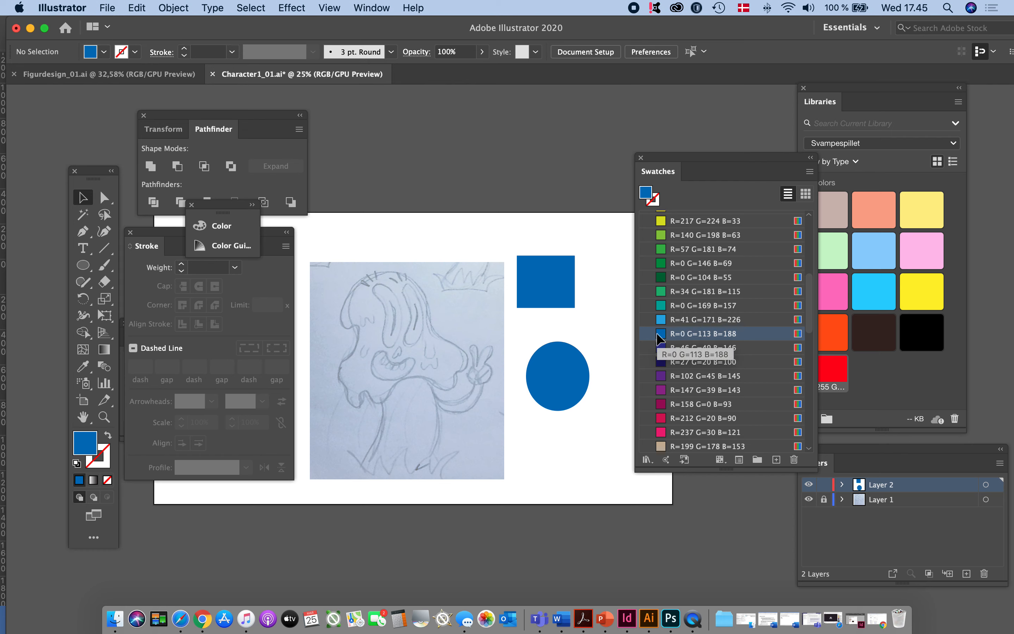
- Delete both the blue rectangle and the blue ellipse beside the character sketch
left_click(620, 401)
left_click_drag(532, 206, 583, 398)
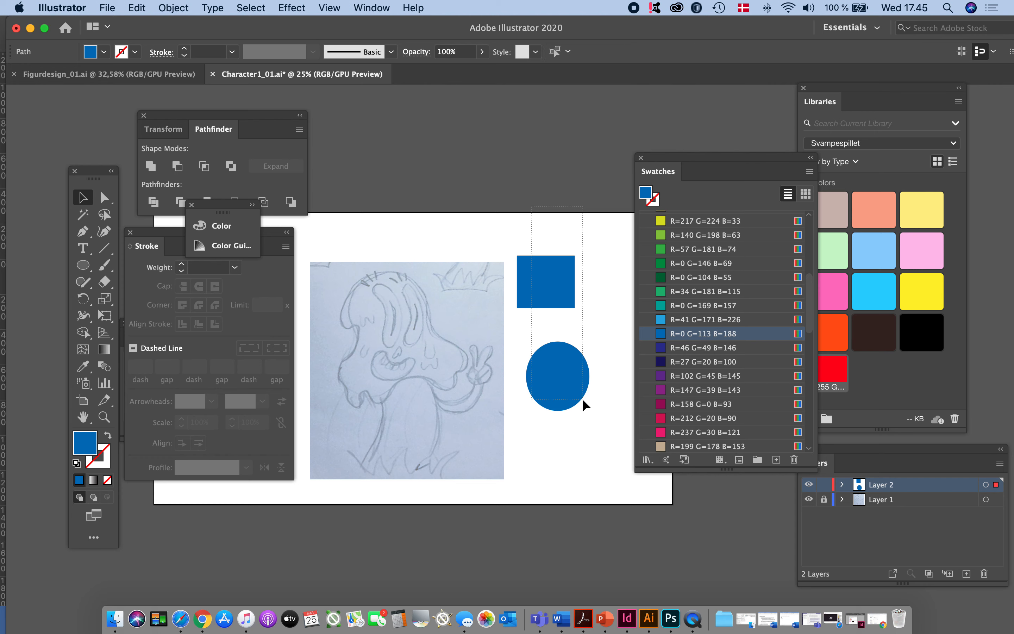
key("Delete")
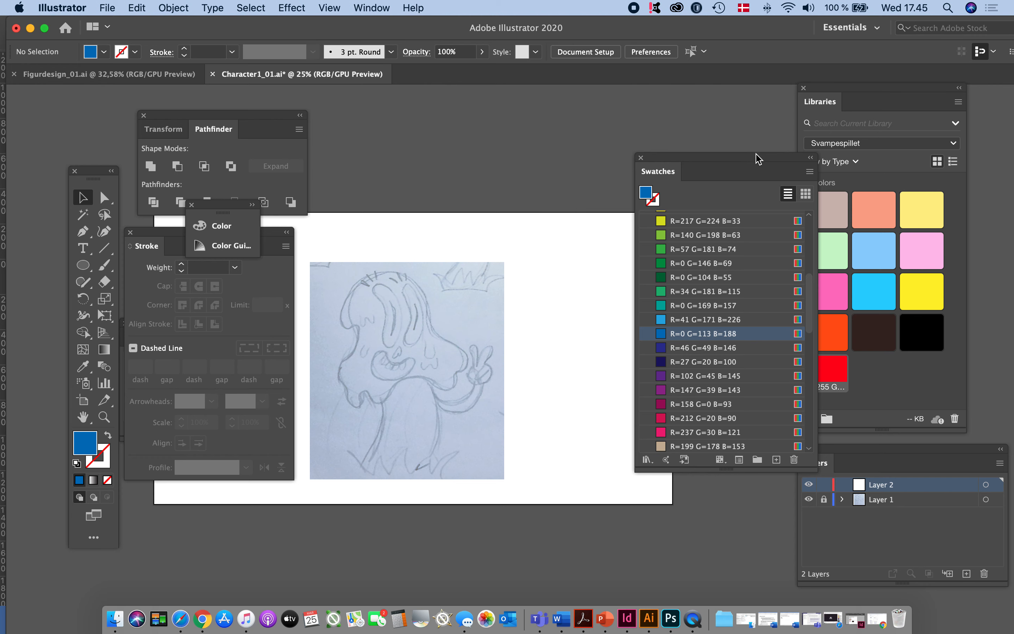
- Show the Svampespillet color group in the Swatches panel and move the panel clear of the Libraries and Layers panels
left_click_drag(754, 158, 755, 156)
scroll(727, 375, "down", 10)
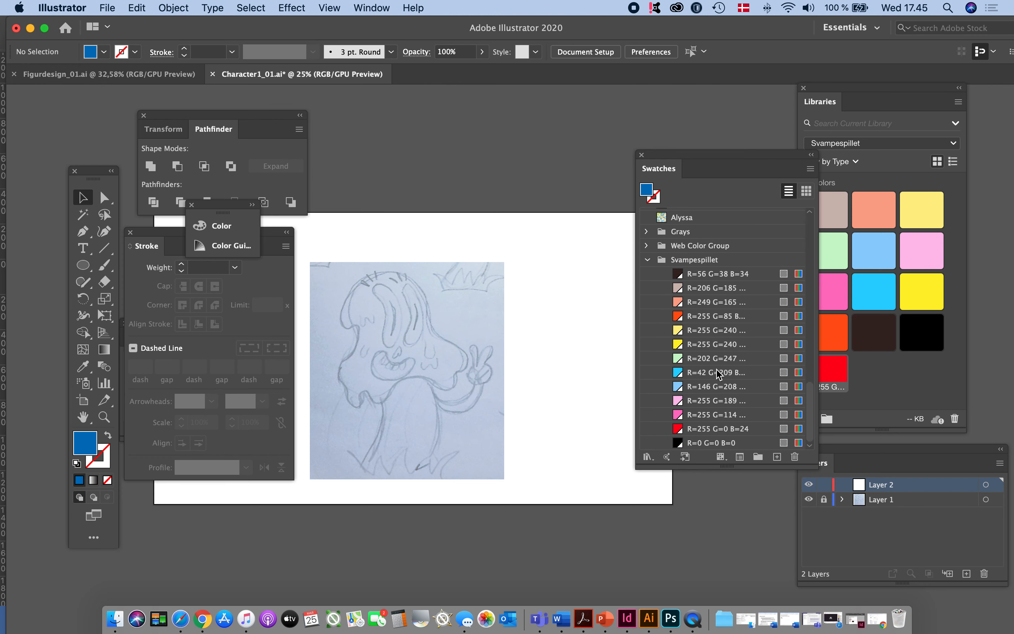
left_click_drag(720, 157, 683, 131)
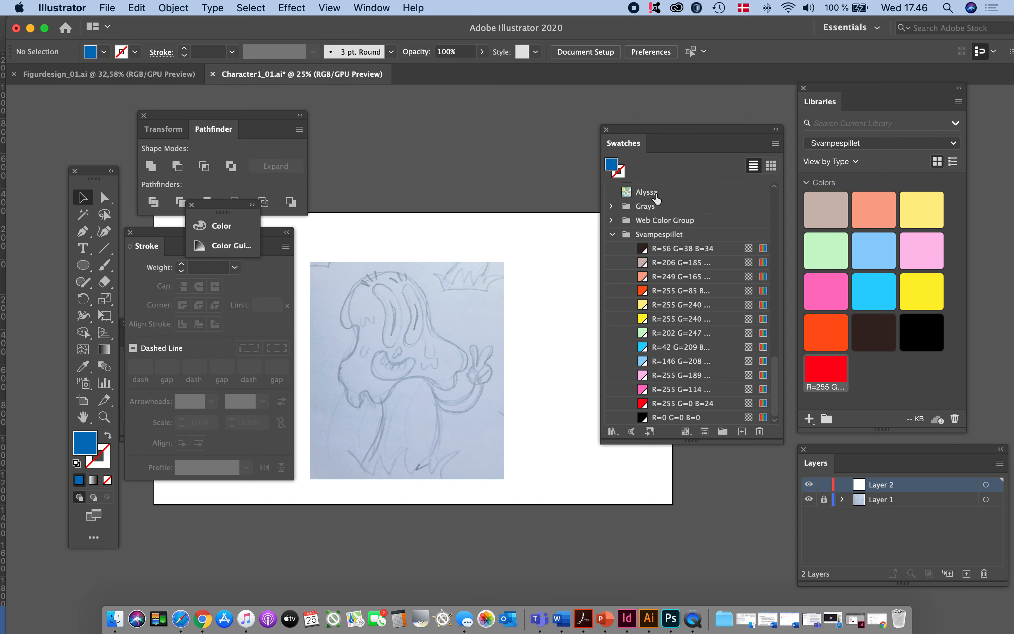
left_click(775, 143)
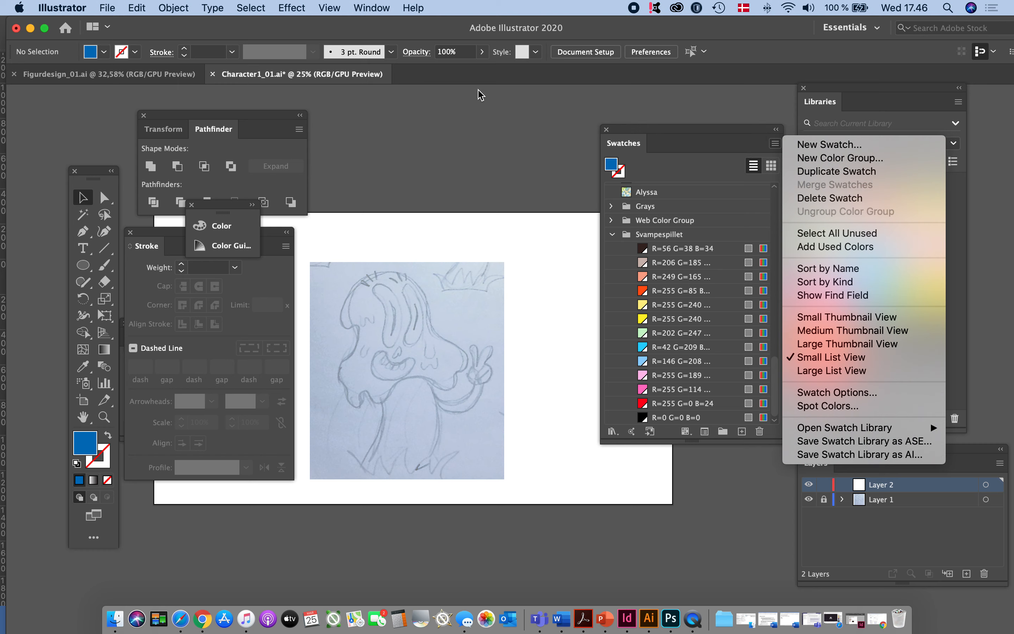
left_click(466, 128)
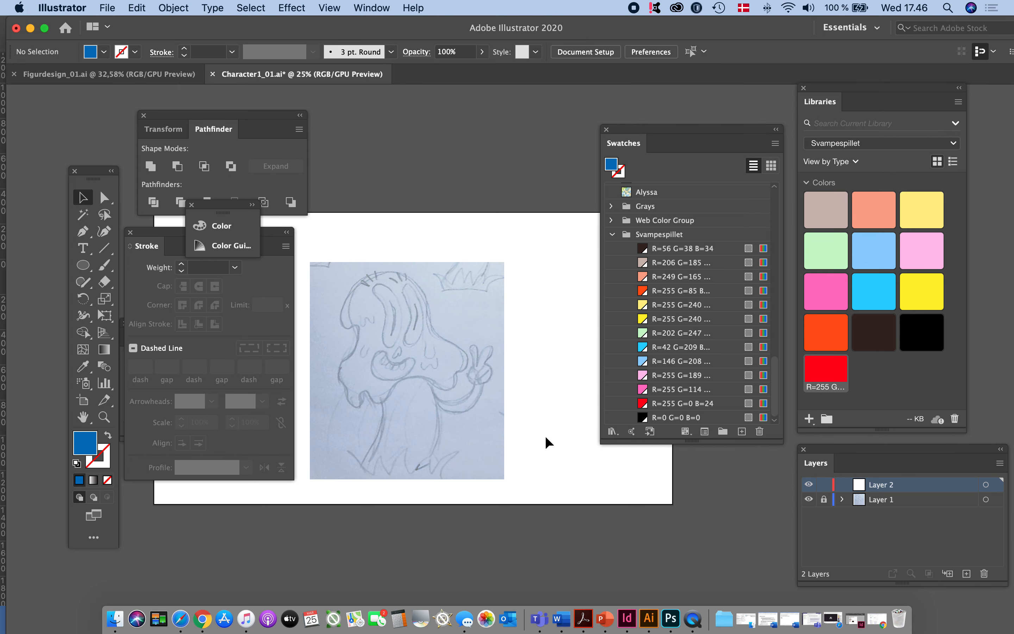
left_click_drag(655, 130, 653, 124)
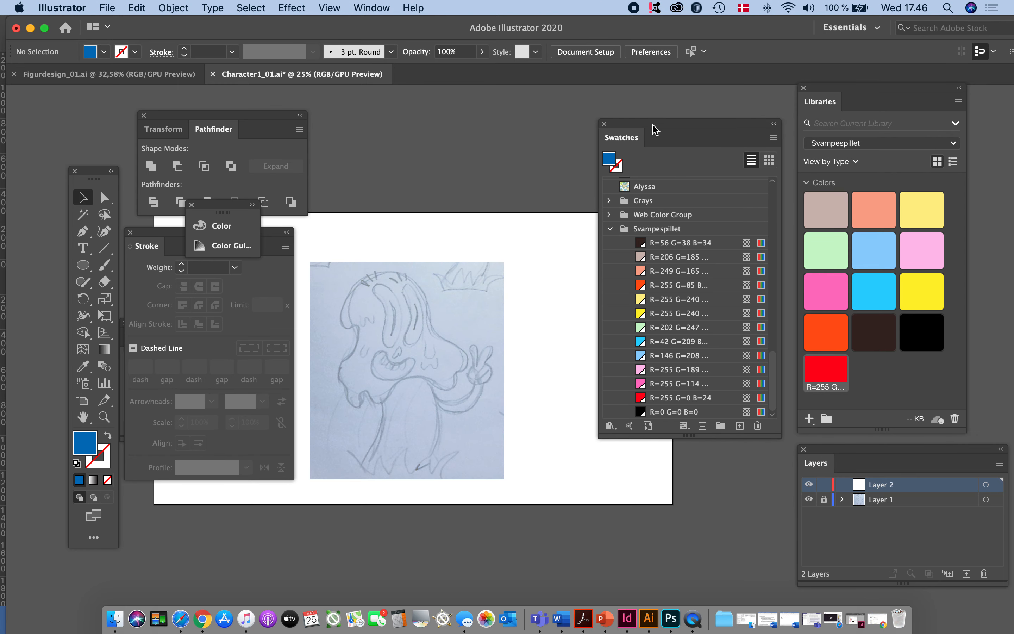